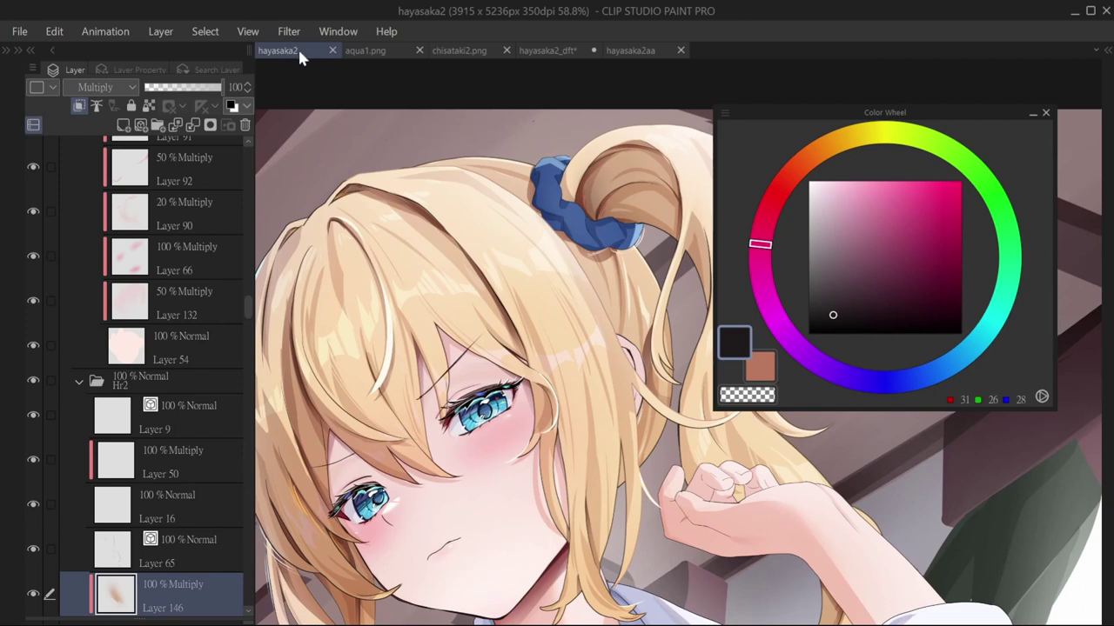
Step: Sample the light, midtone and shadow colours of the blonde hair in the hayasaka2 illustration
alt+click(492, 224)
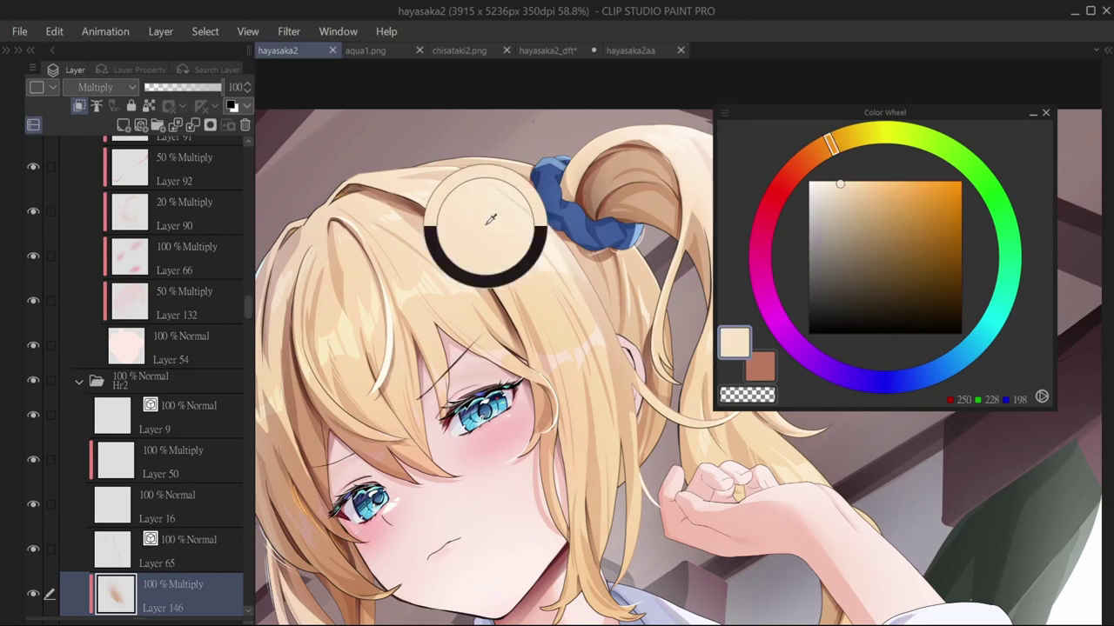
alt+click(488, 218)
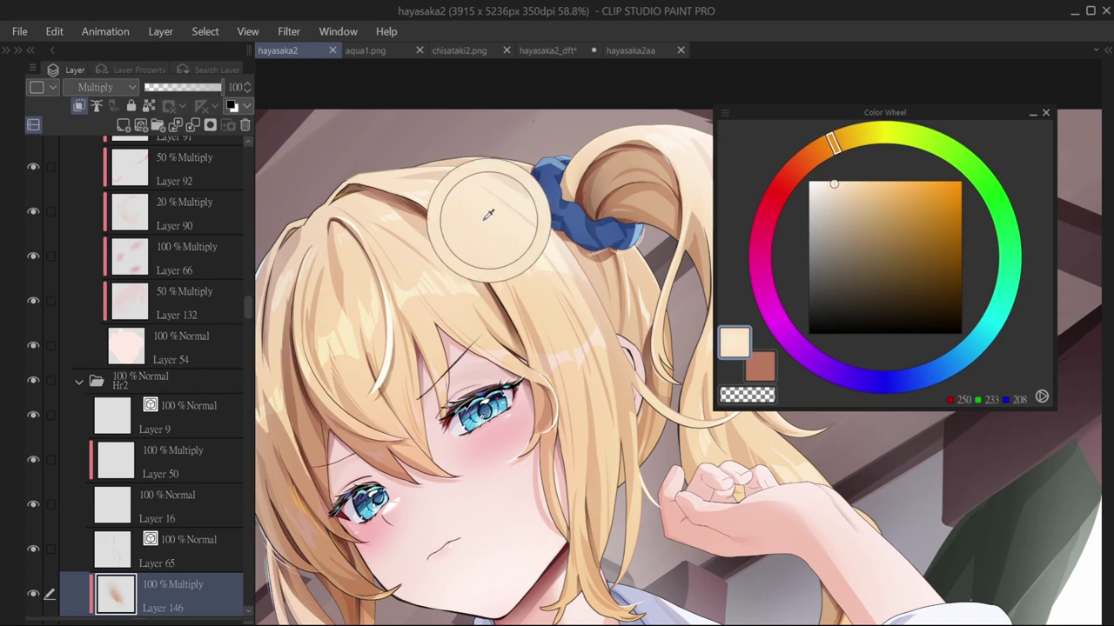
alt+click(409, 267)
alt+click(359, 286)
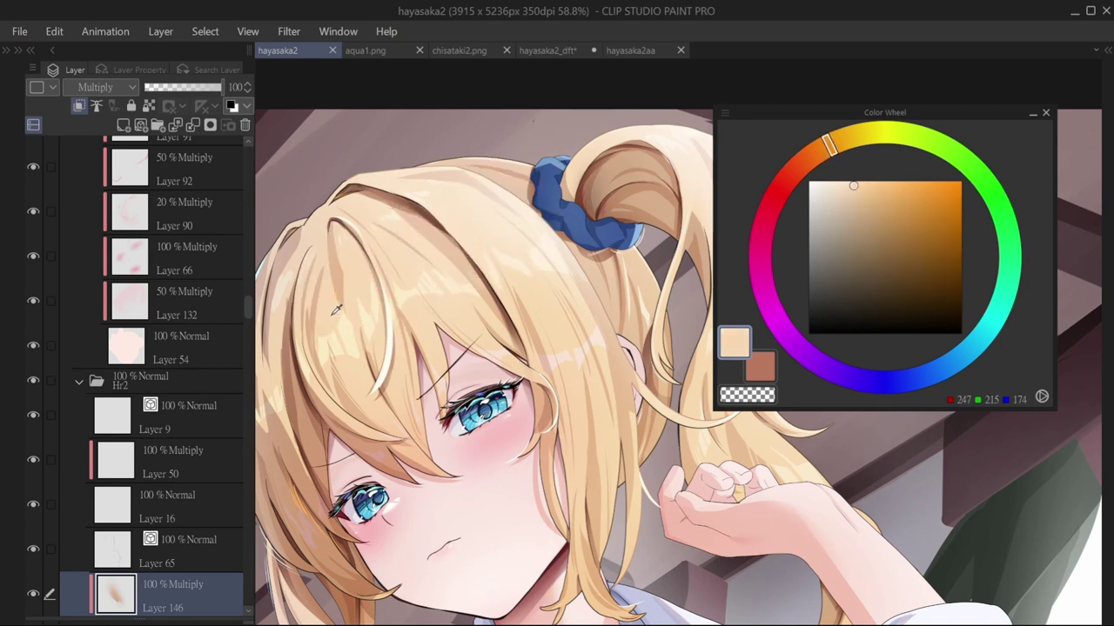
alt+click(335, 315)
alt+click(318, 431)
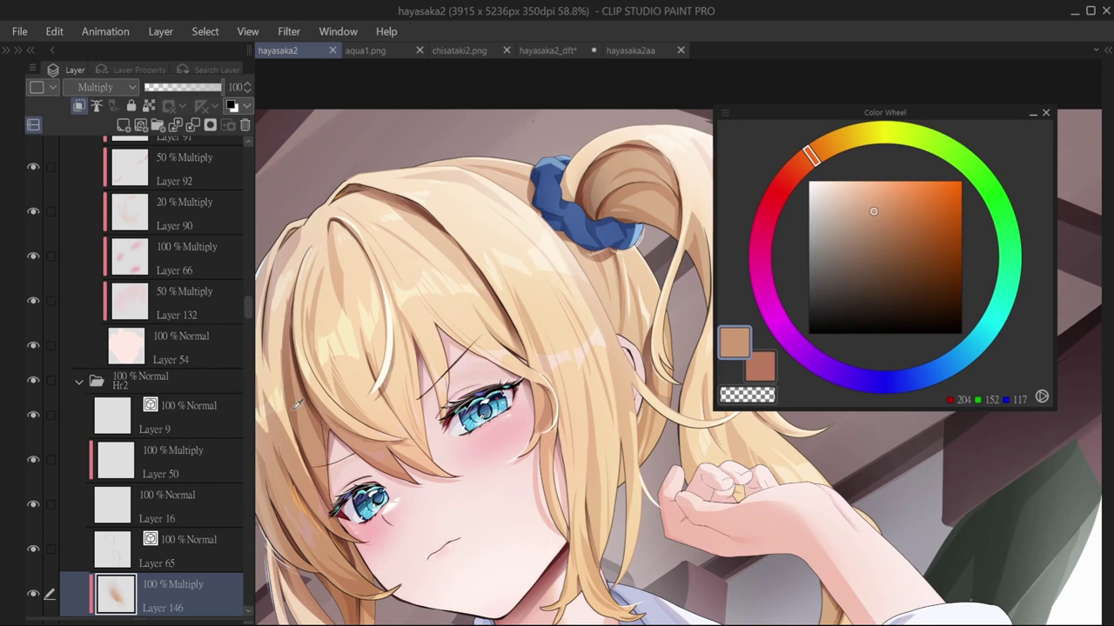
Step: Sample the blonde hair's darkest shadows and trace the shift from light to dark in the colour wheel
alt+click(297, 389)
alt+click(412, 203)
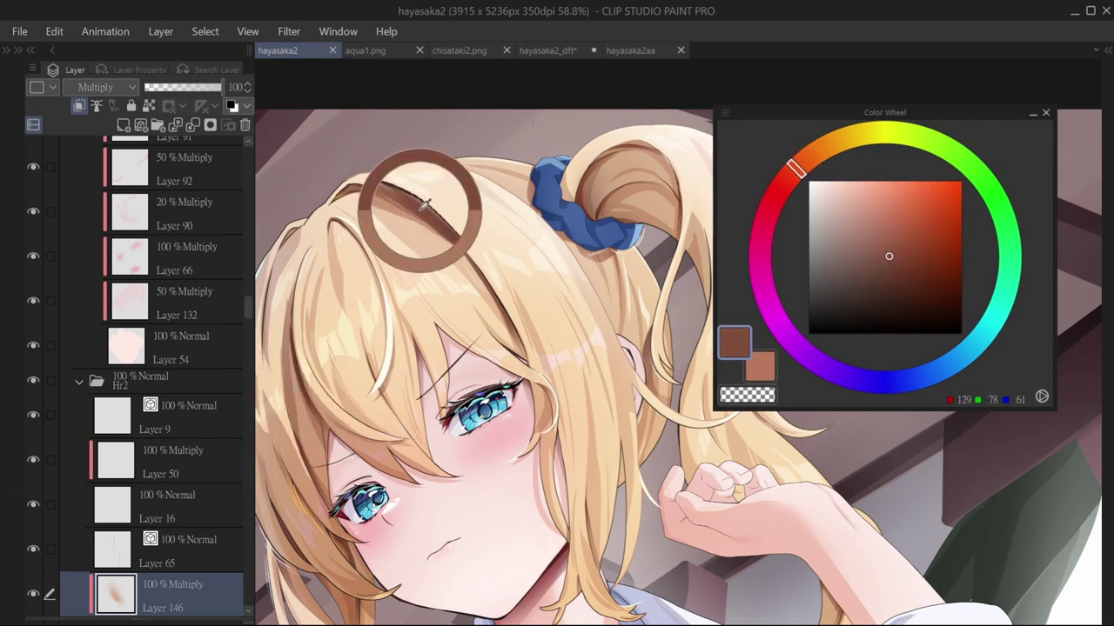
click(832, 182)
mouse_move(837, 177)
mouse_down()
mouse_move(863, 193)
mouse_move(875, 235)
mouse_up()
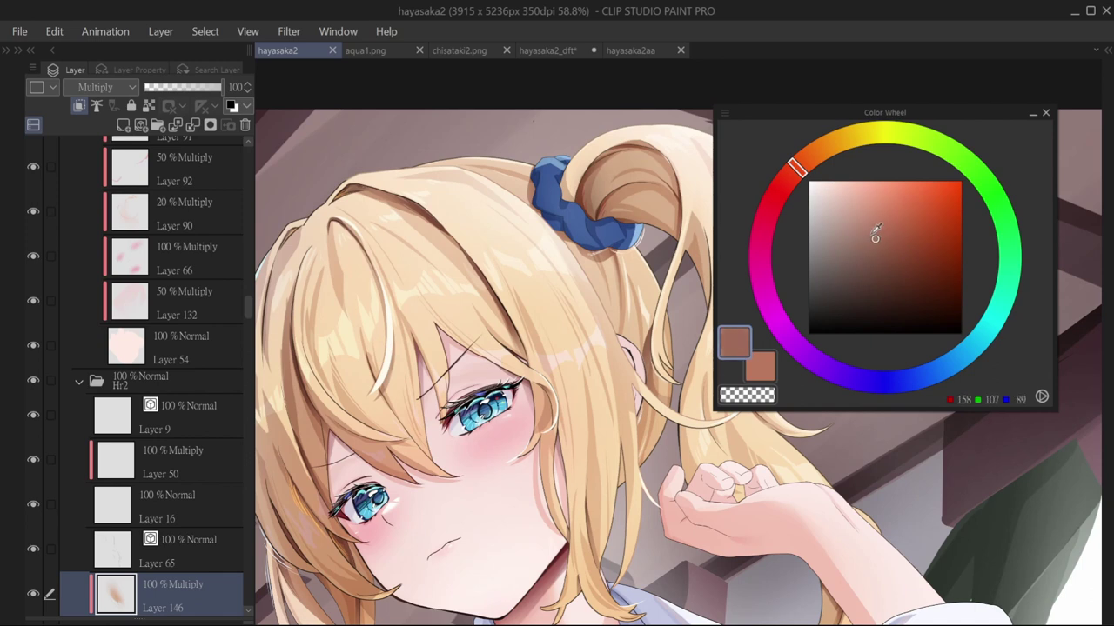
Step: Open aqua1.png and sample the blue hair's base, shadow and crown colours, comparing them with a darker blue
click(365, 51)
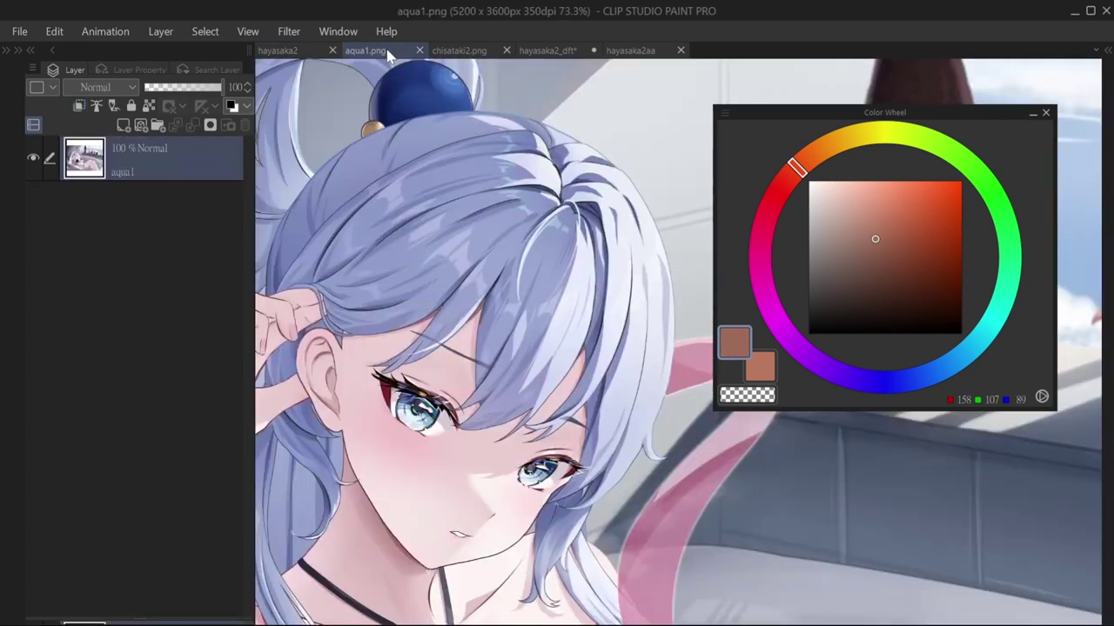
alt+click(631, 344)
alt+click(541, 279)
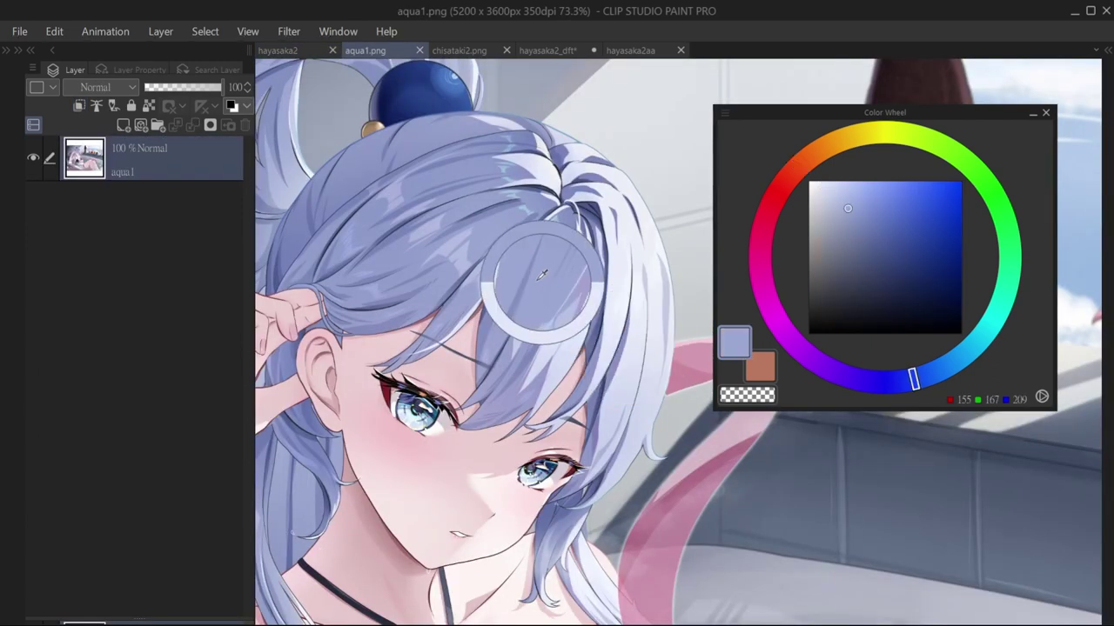
alt+click(489, 318)
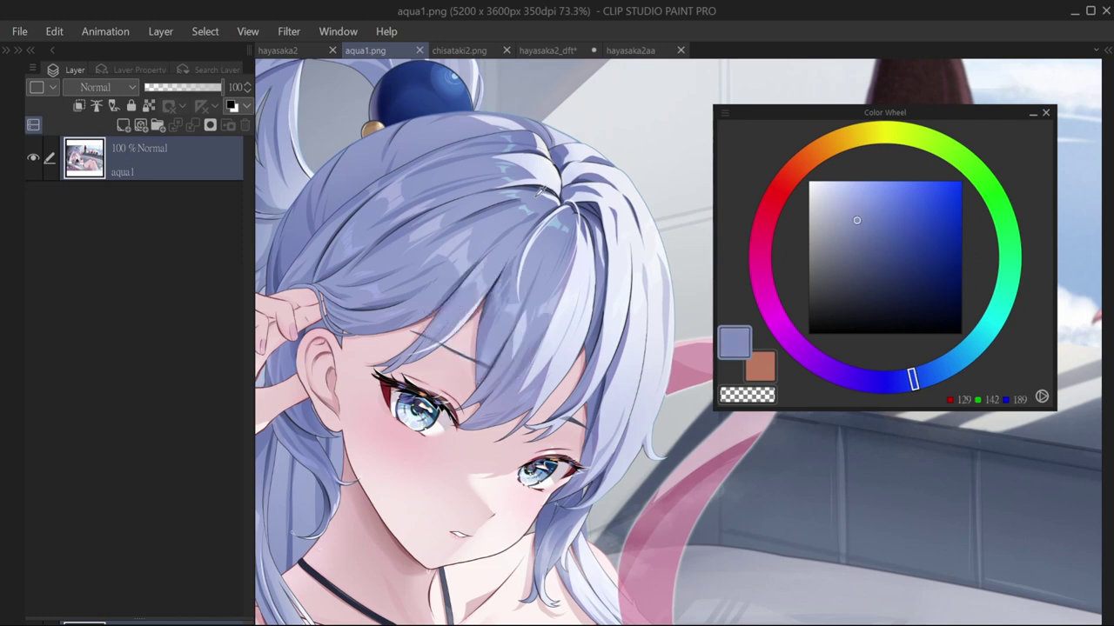
alt+click(540, 191)
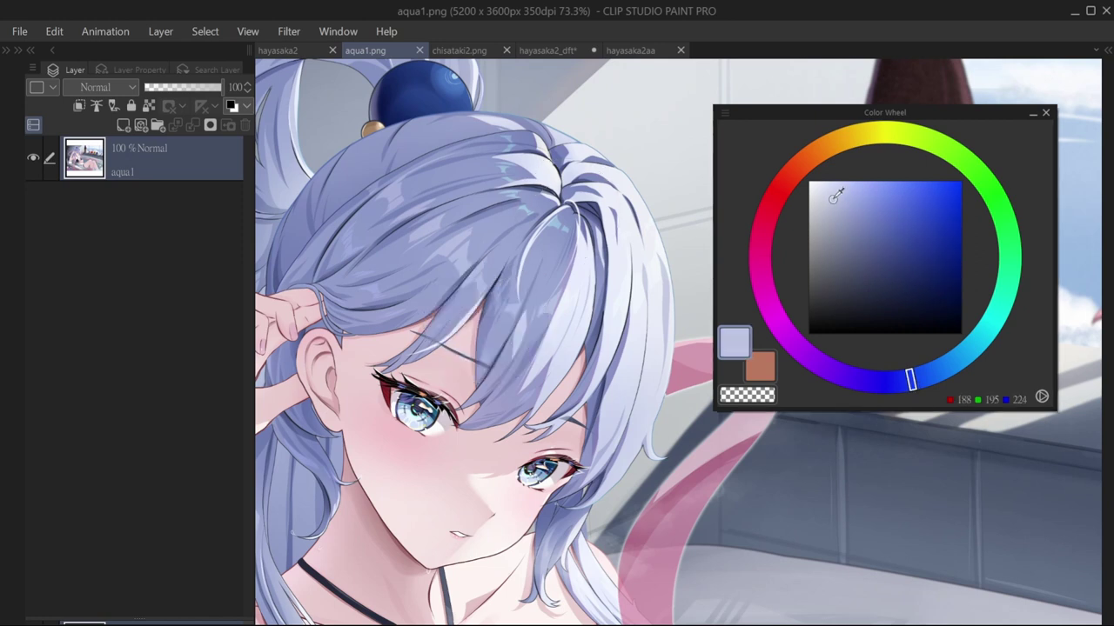
click(875, 255)
Step: Switch to chisataki2.png and compare the black hair's light and dark tones in the colour wheel
key(ctrl+Tab)
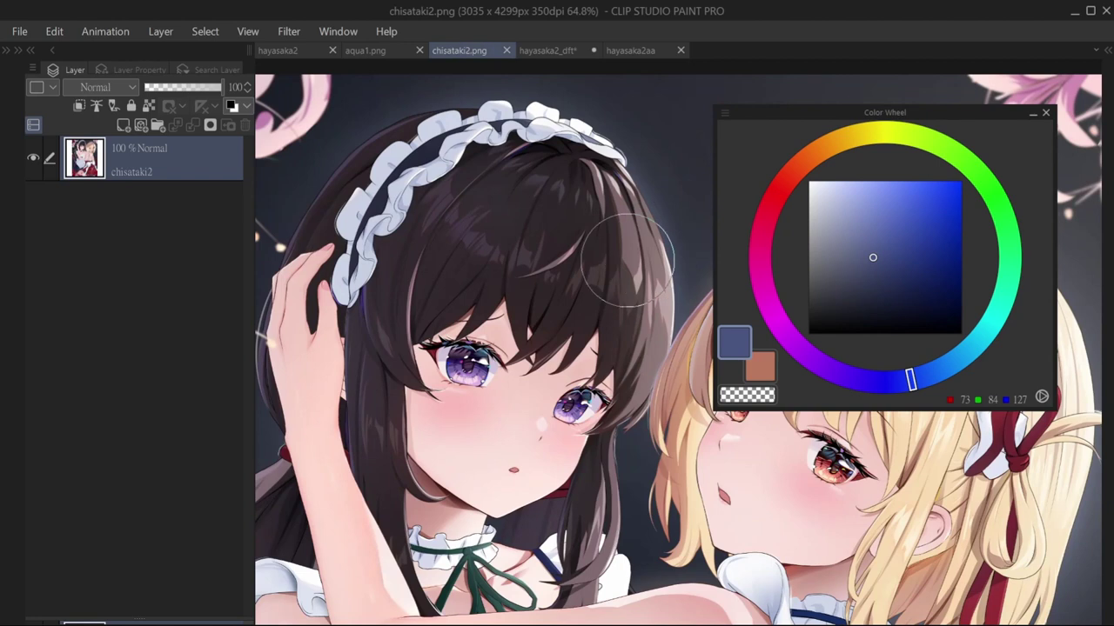
alt+click(613, 247)
click(598, 255)
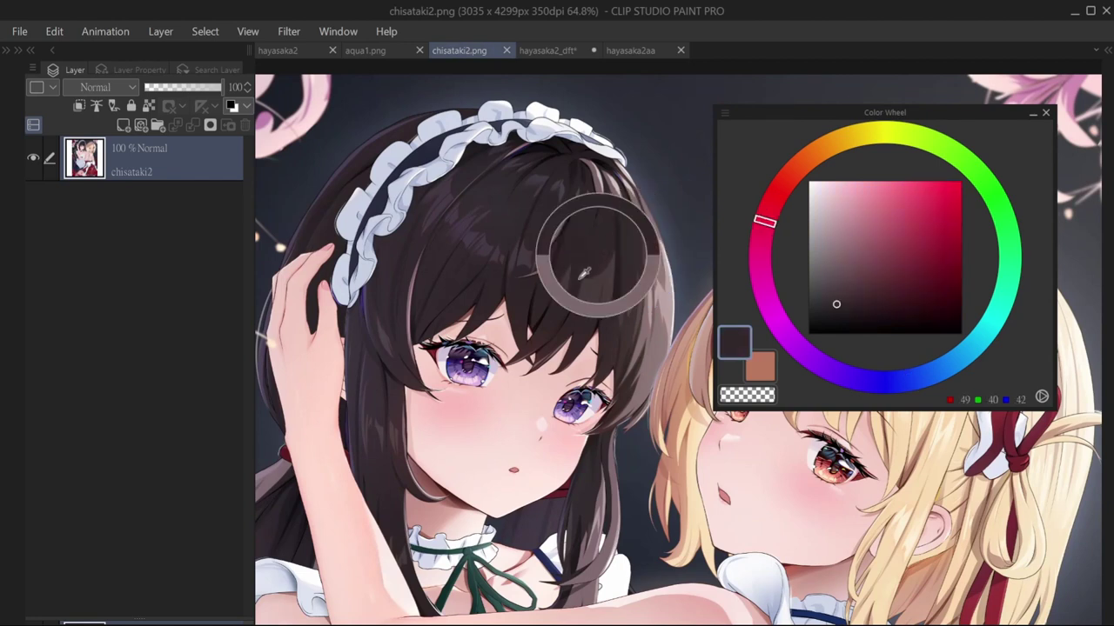
click(556, 313)
click(564, 168)
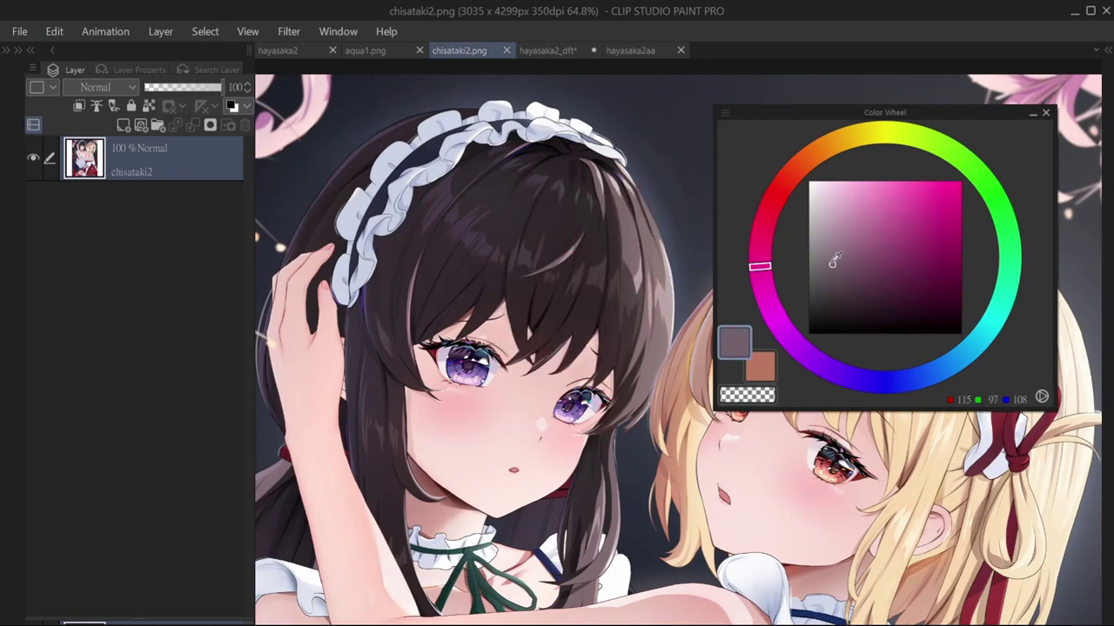
drag(834, 261, 835, 298)
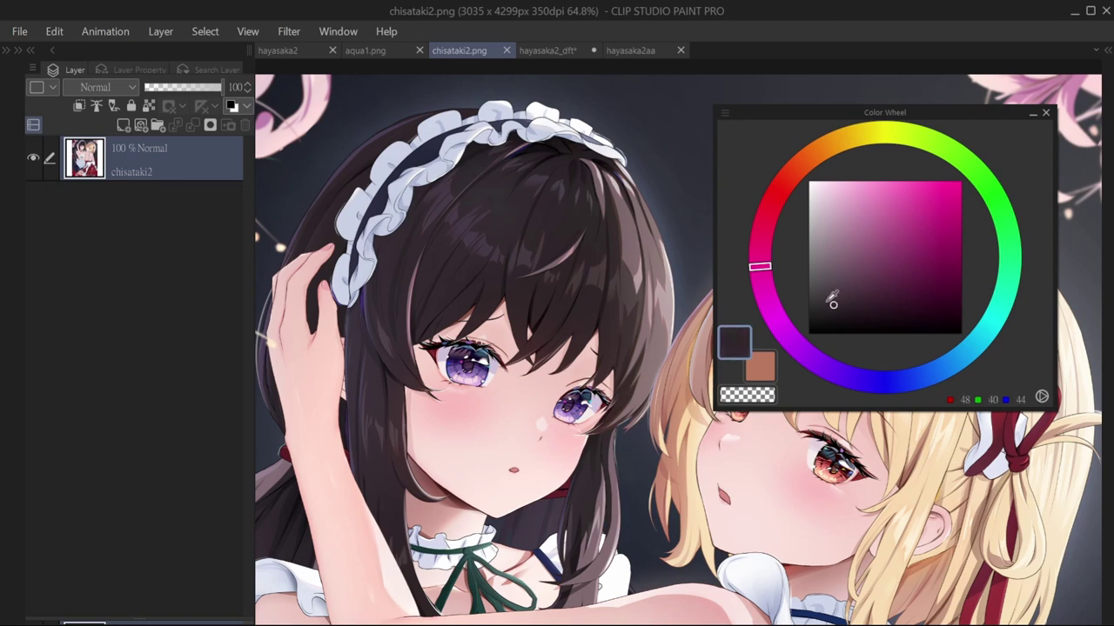
Step: Bring up the hayasaka2_dft draft document
click(548, 50)
drag(590, 228, 577, 261)
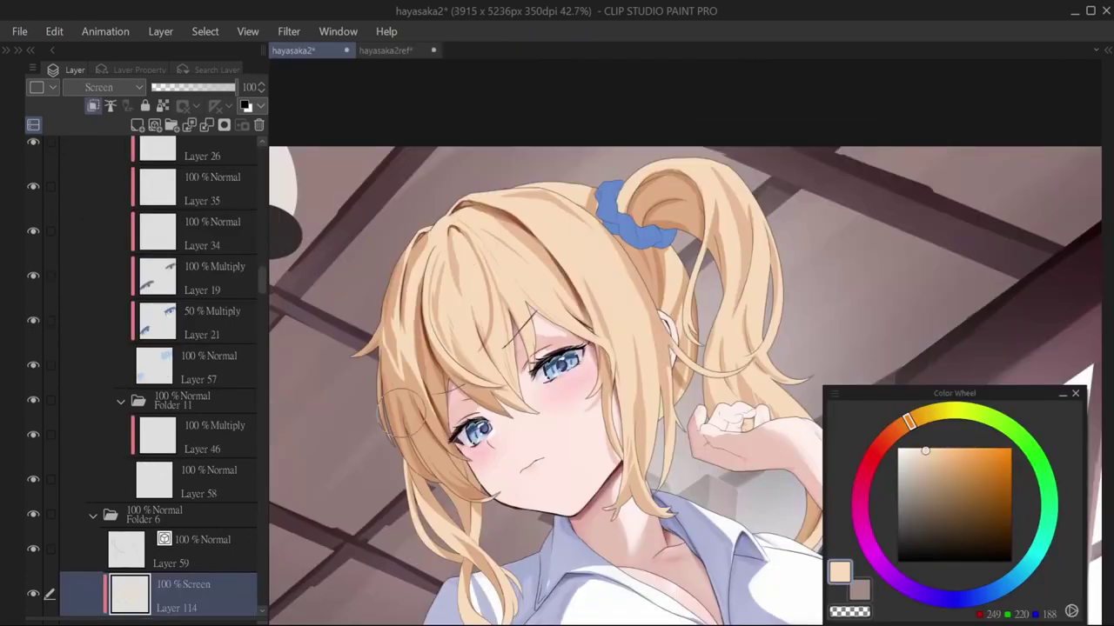
Step: Paint broad curved highlight bands across the blonde hair with the light cream colour on the Screen layer, Layer 114
drag(357, 439, 631, 248)
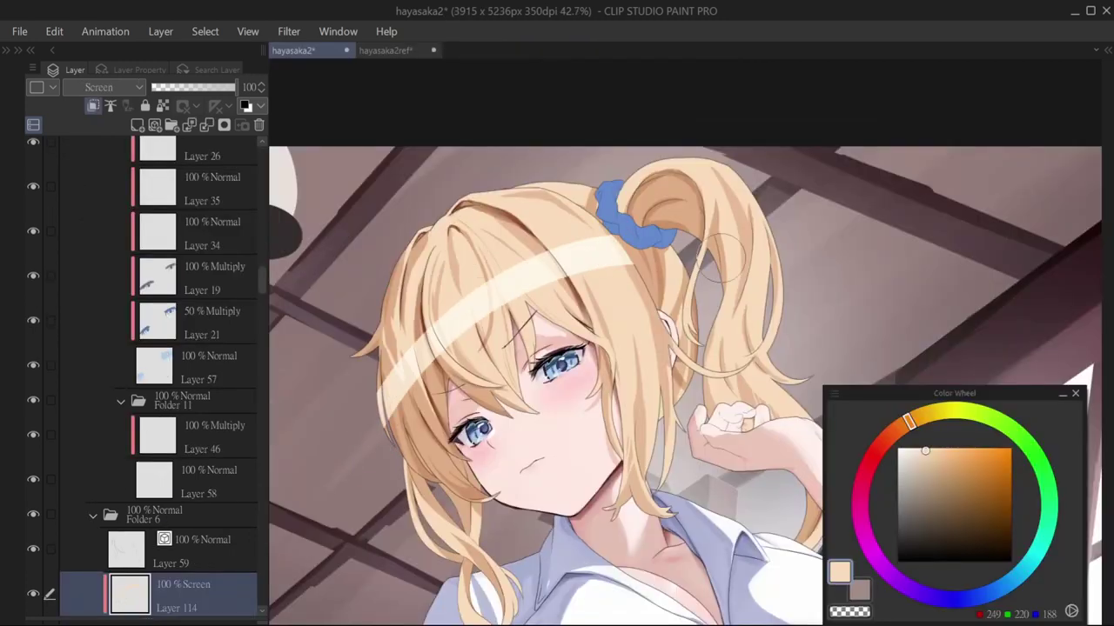
drag(372, 413, 609, 230)
drag(387, 318, 600, 214)
key(ctrl+z)
drag(370, 315, 596, 209)
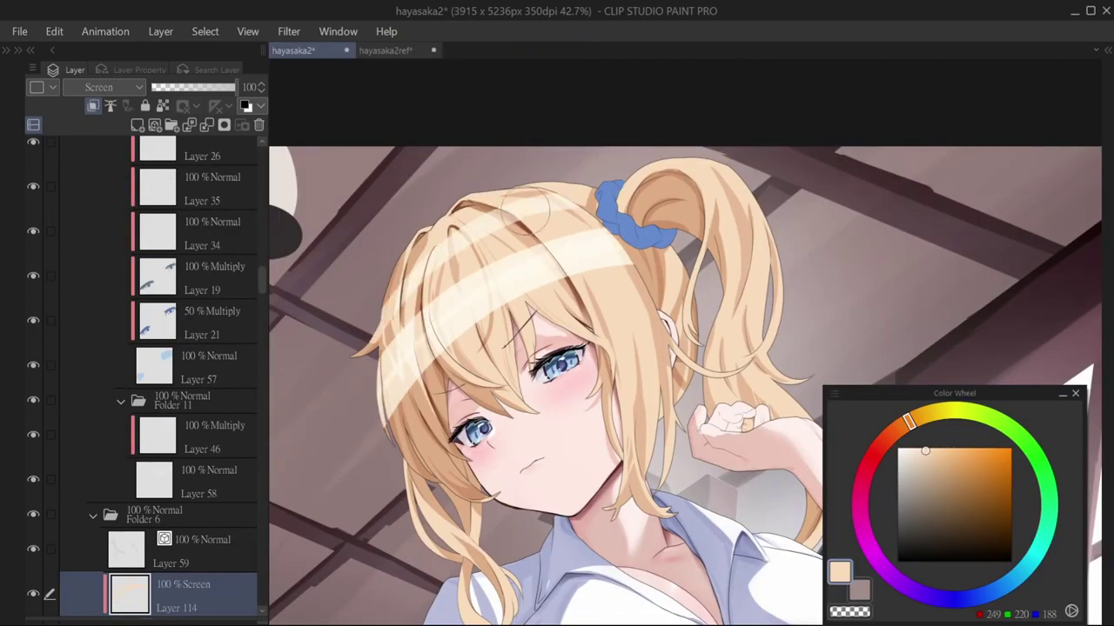
drag(404, 492, 668, 319)
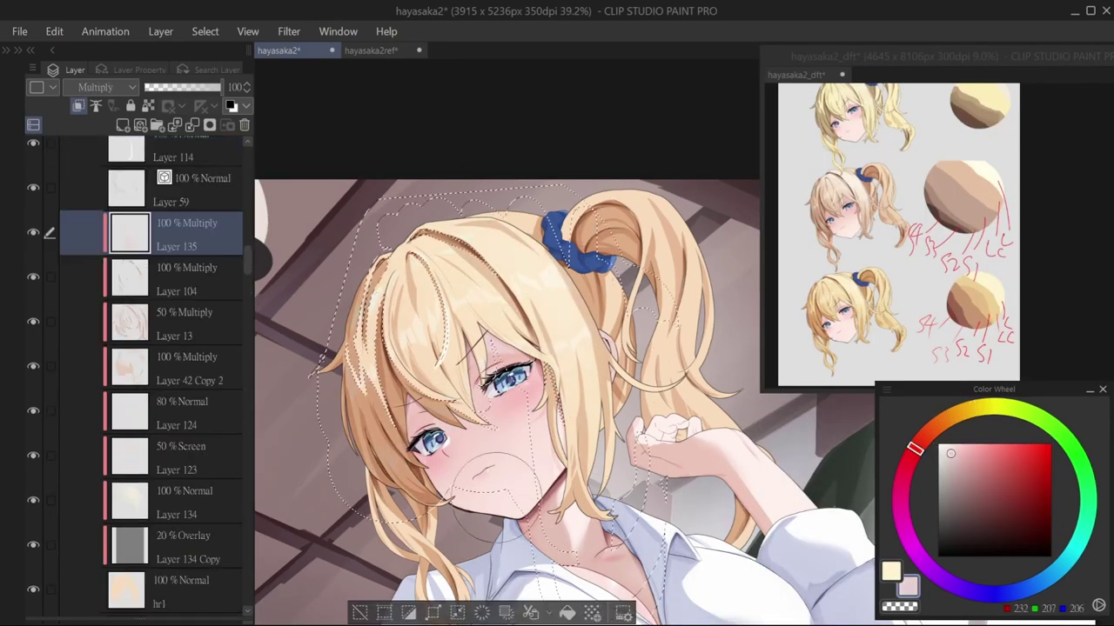
Step: Clear the selection around the head and add a new layer above Layer 135
key(ctrl+d)
key(ctrl+shift+n)
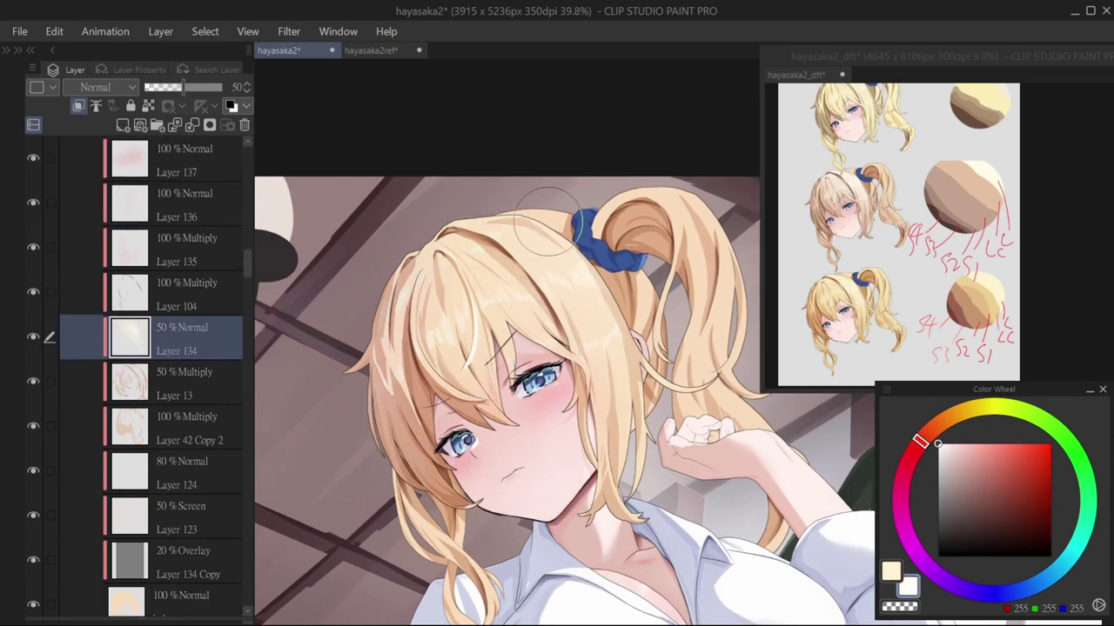
scroll(646, 373, down, 3)
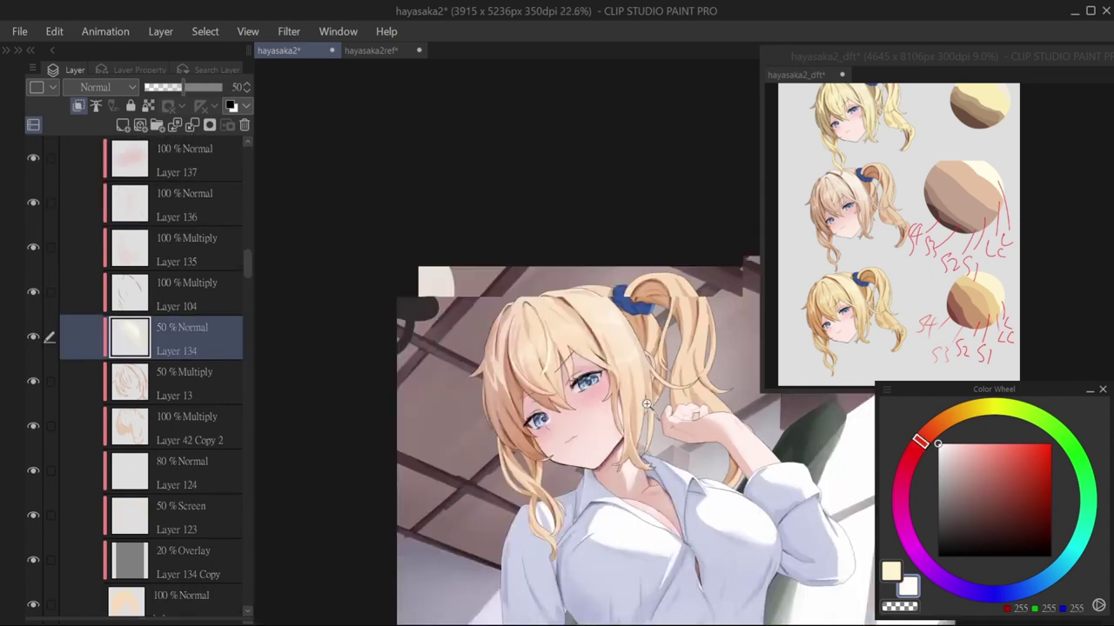
scroll(666, 374, up, 3)
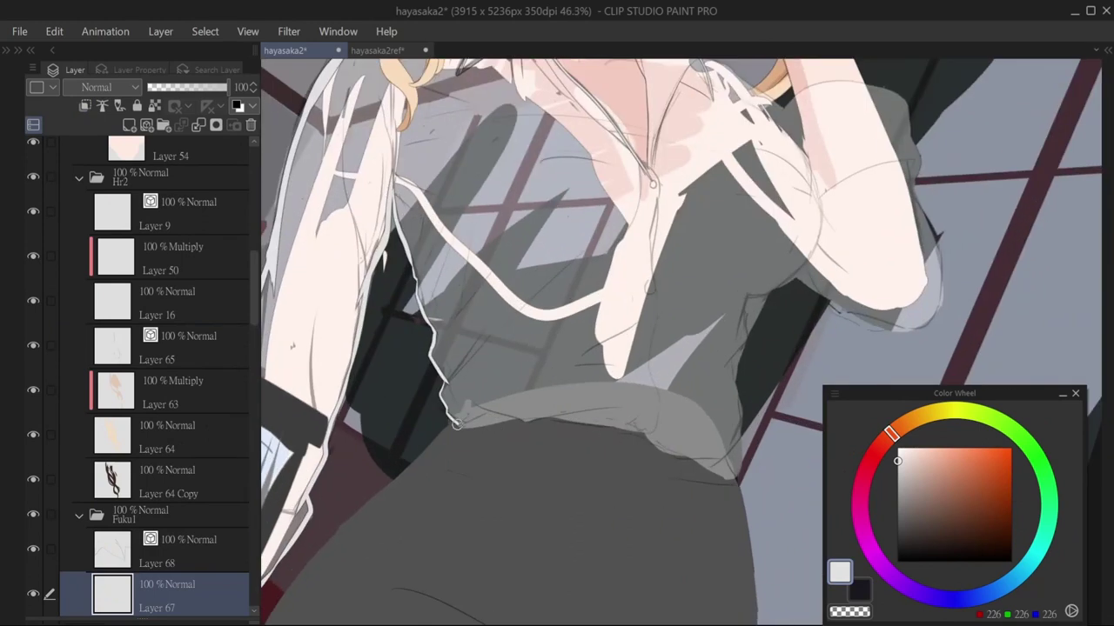
Step: Outline the shirt's lower hem along the waist with light grey strokes on Layer 67, redoing stray strokes
drag(449, 430, 634, 409)
key(ctrl+z)
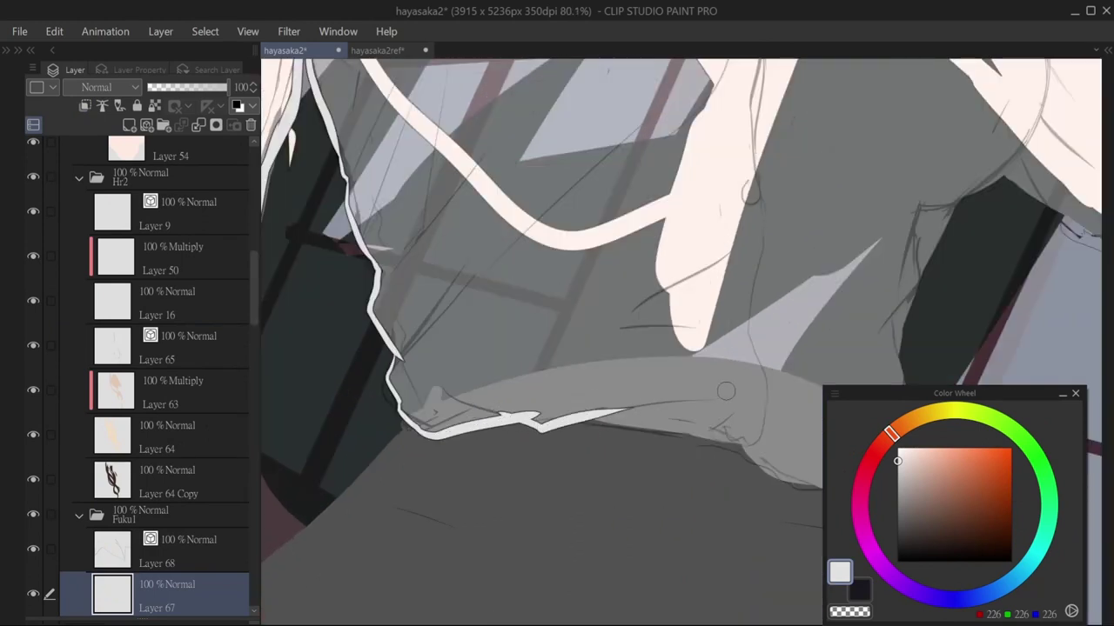
drag(725, 391, 654, 399)
key(ctrl+z)
drag(462, 432, 634, 403)
mouse_move(504, 432)
mouse_down()
mouse_move(653, 452)
mouse_move(605, 437)
mouse_move(672, 459)
mouse_move(640, 438)
mouse_up()
key(ctrl+z)
drag(557, 402, 641, 449)
drag(713, 457, 668, 459)
drag(590, 450, 681, 463)
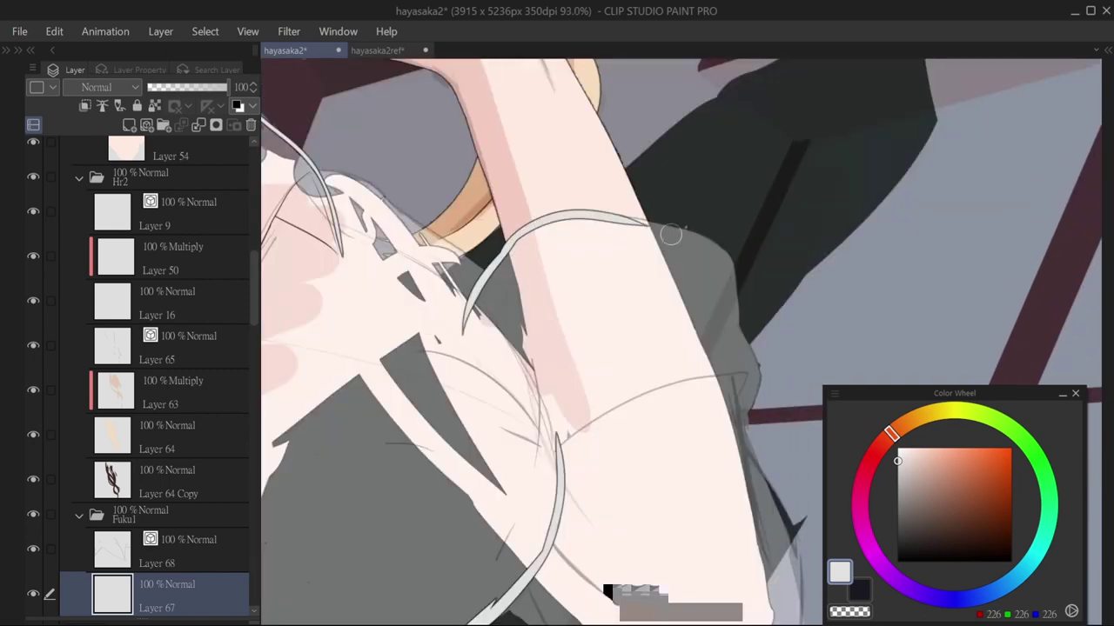
Step: Outline the raised arm's sleeve from the rolled cuff around the elbow in light grey on Layer 67
key(ctrl+z)
mouse_move(520, 238)
mouse_down()
mouse_move(549, 222)
mouse_move(663, 241)
mouse_up()
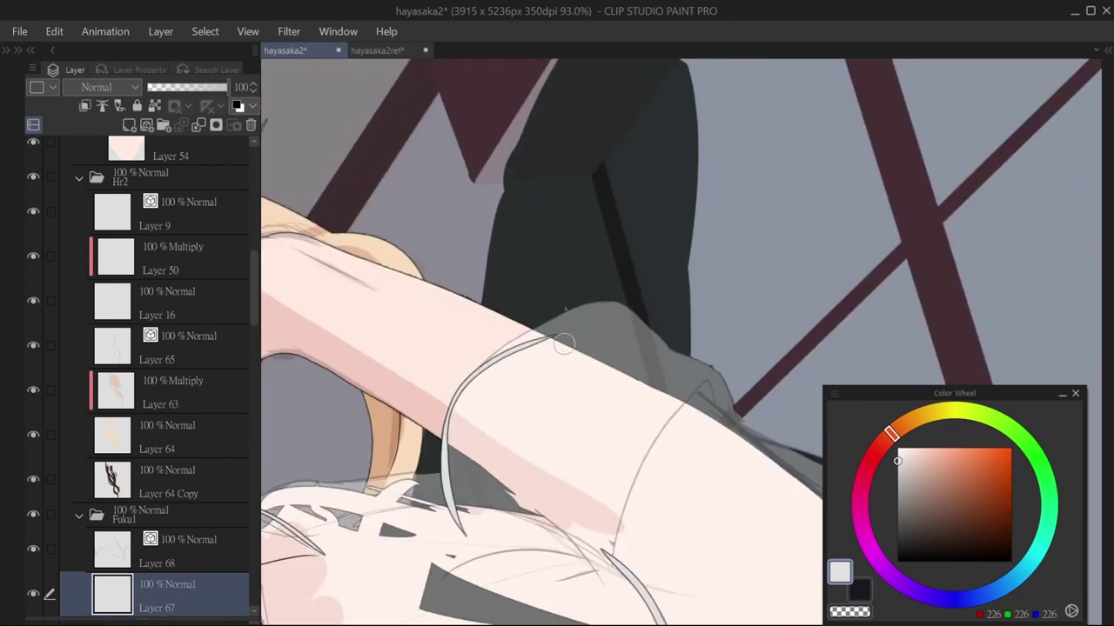
mouse_move(458, 393)
mouse_down()
mouse_move(594, 298)
mouse_move(654, 286)
mouse_up()
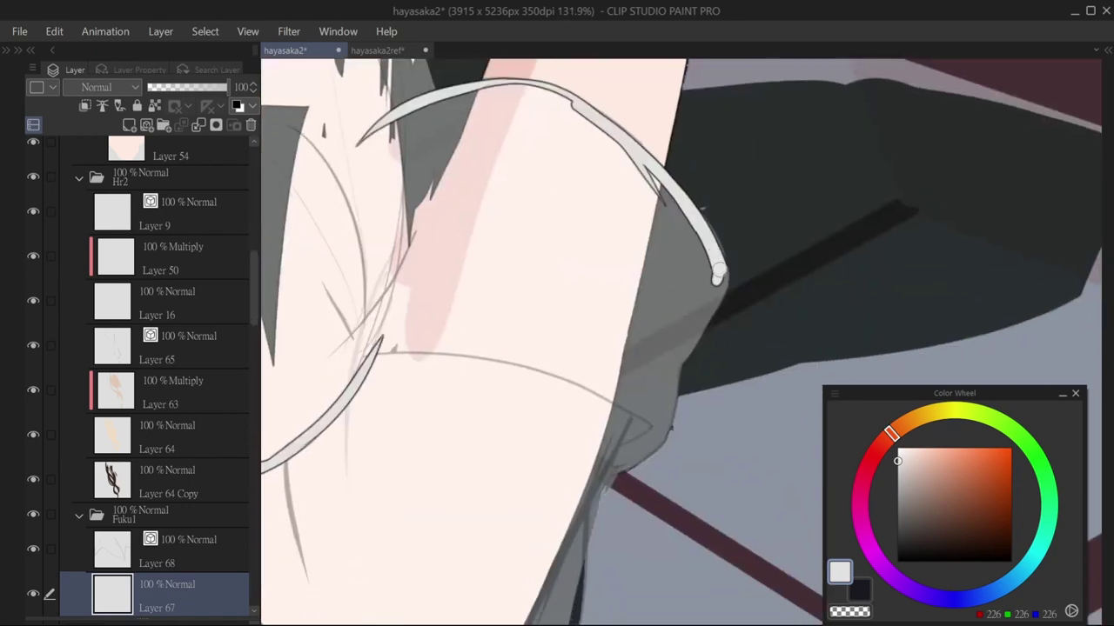
drag(724, 263, 670, 357)
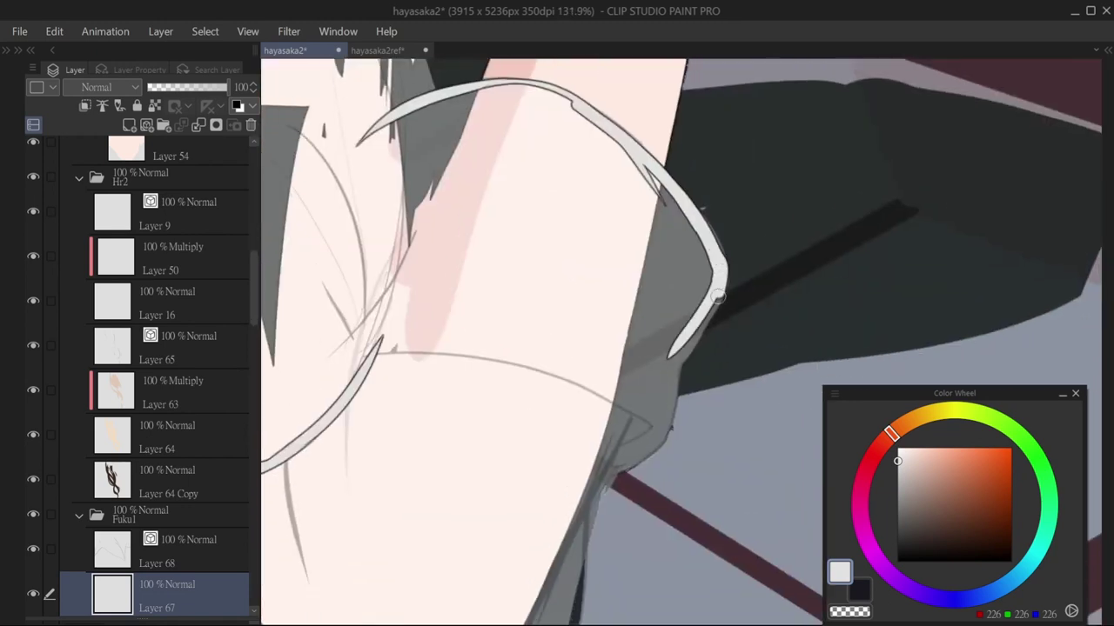
drag(717, 297, 664, 370)
mouse_move(703, 315)
mouse_down()
mouse_move(668, 367)
mouse_move(661, 444)
mouse_up()
key(ctrl+z)
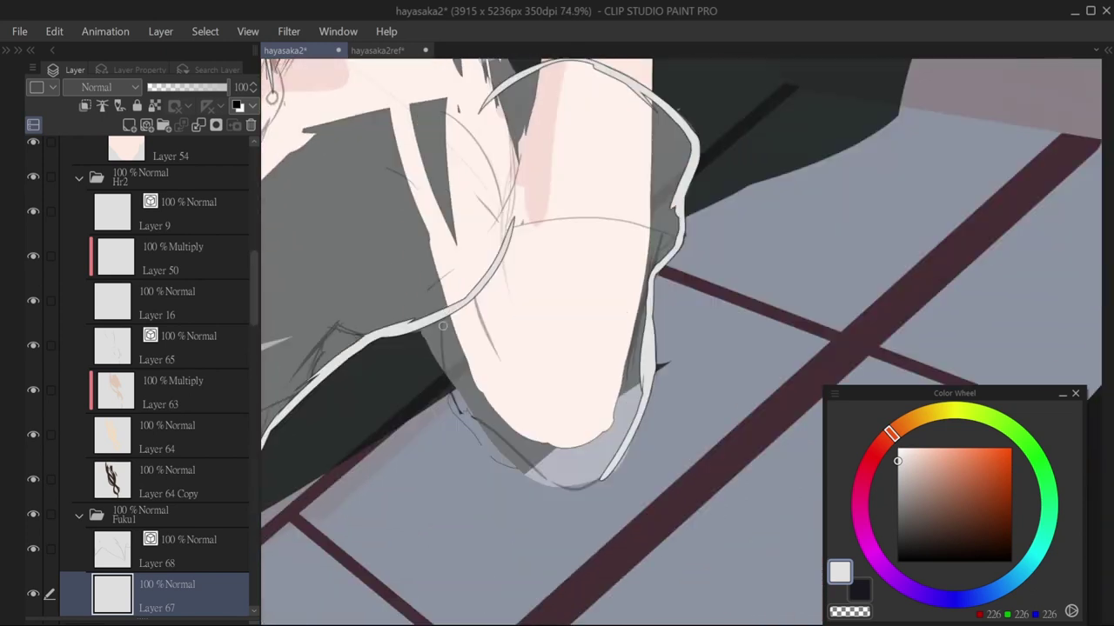
mouse_move(470, 426)
mouse_down()
mouse_move(423, 331)
mouse_move(458, 408)
mouse_move(565, 507)
mouse_up()
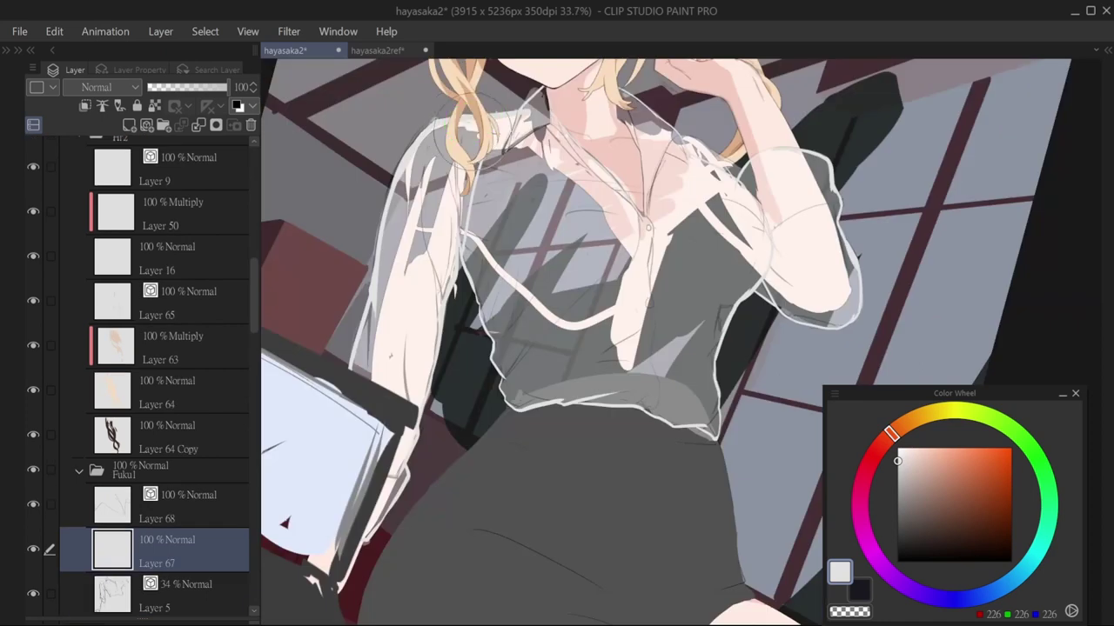
Step: Fill the outlined shirt body and sleeves with light grey on Layer 67 and save the illustration
mouse_move(470, 109)
mouse_down()
mouse_move(418, 383)
mouse_move(339, 530)
mouse_move(387, 526)
mouse_up()
mouse_move(648, 118)
mouse_down()
mouse_move(714, 348)
mouse_move(661, 253)
mouse_move(756, 318)
mouse_move(818, 409)
mouse_move(687, 504)
mouse_move(443, 252)
mouse_move(565, 474)
mouse_up()
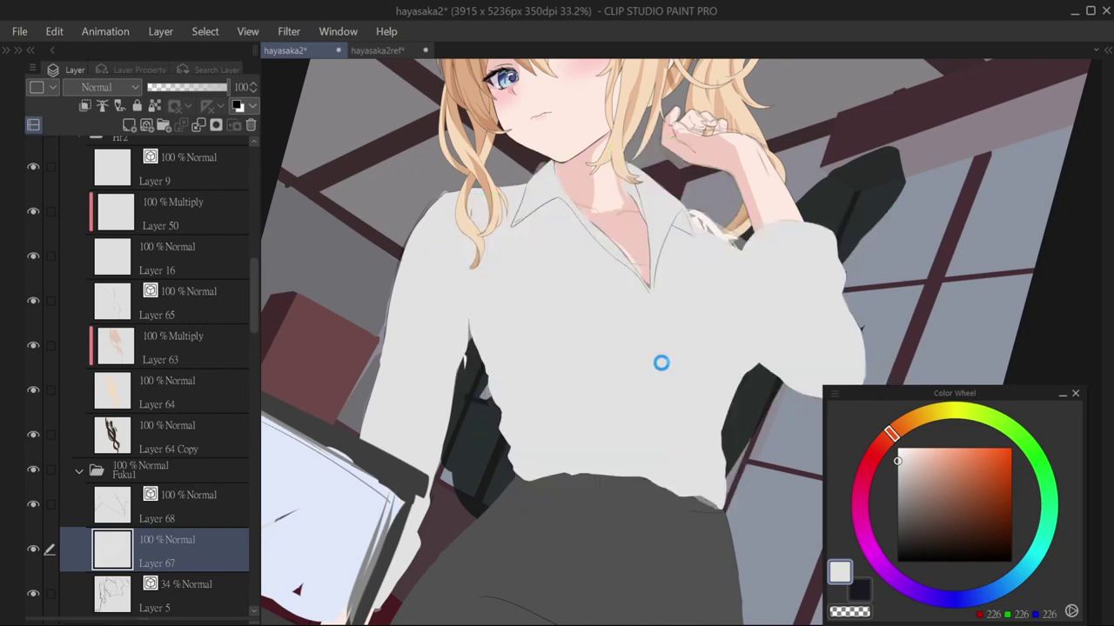
key(ctrl+s)
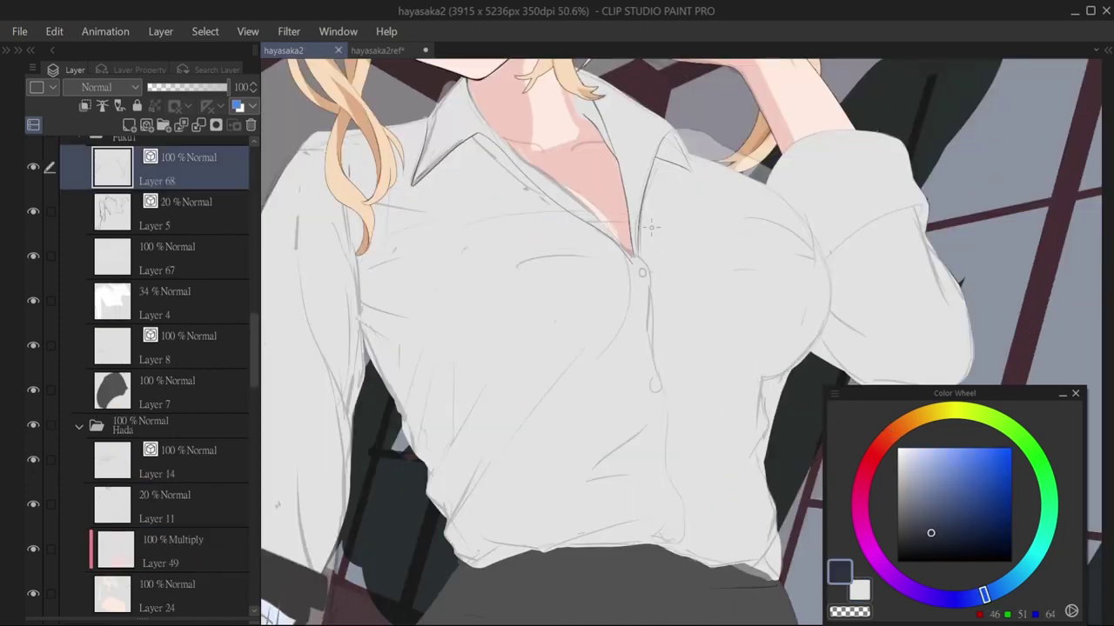
Step: Ink the upper edge of the shirt placket from the neckline past the top button in dark blue-grey on Layer 68
scroll(644, 253, up, 7)
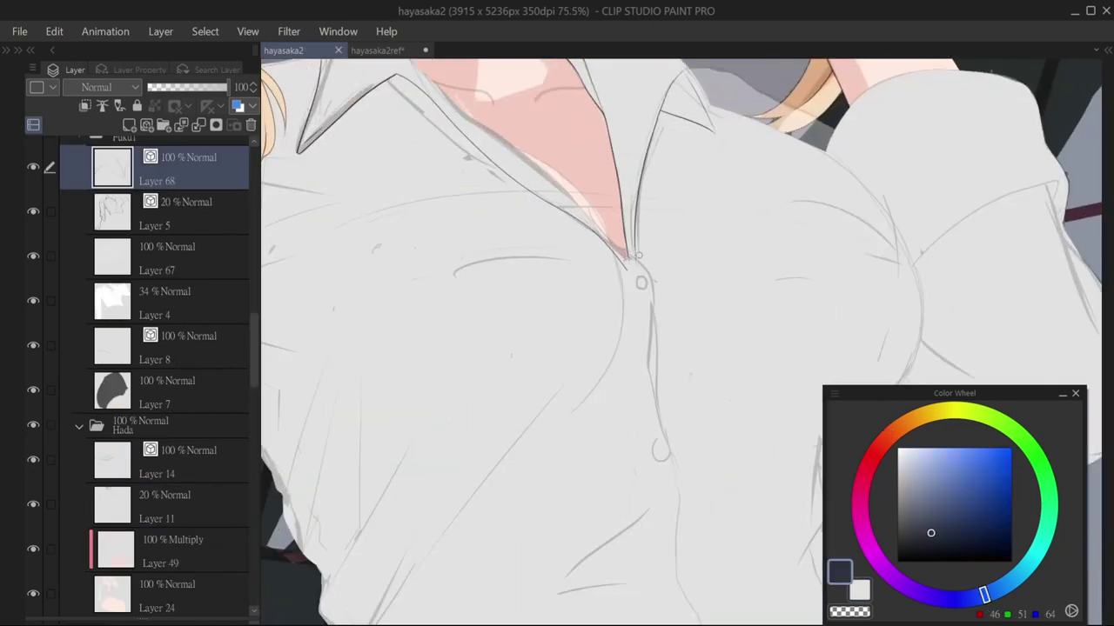
mouse_move(651, 252)
mouse_down()
mouse_move(638, 166)
mouse_move(701, 244)
mouse_up()
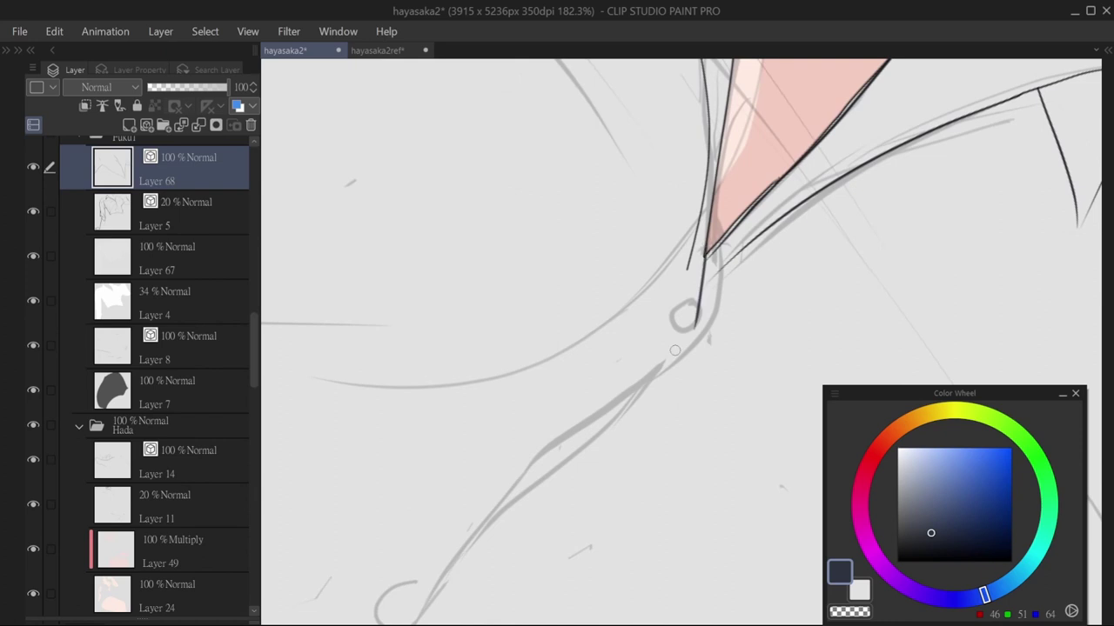
mouse_move(692, 332)
mouse_down()
mouse_move(611, 398)
mouse_move(601, 465)
mouse_move(633, 480)
mouse_up()
scroll(714, 337, down, 4)
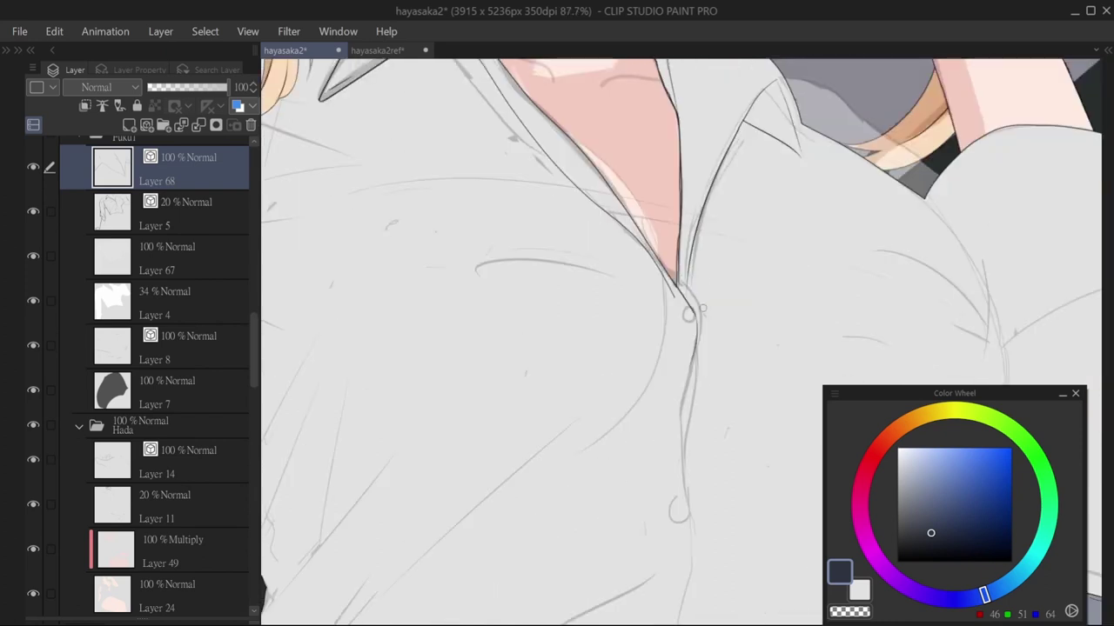
drag(705, 319, 699, 247)
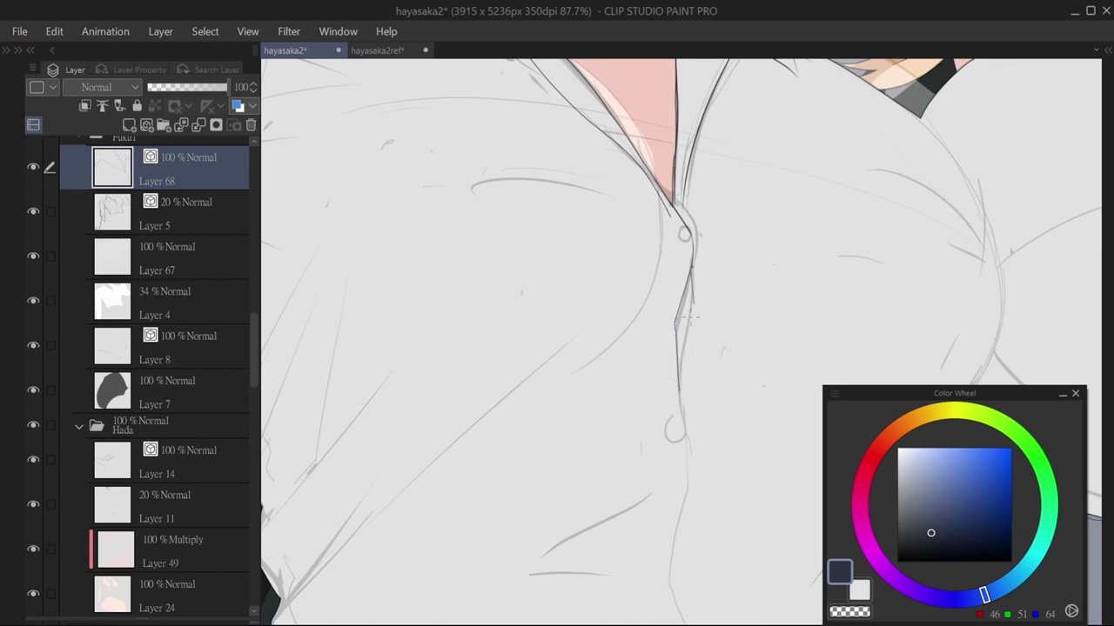
Step: Ink the shirt placket's edge in dark blue-grey from below the top button down to the hem on Layer 68
drag(708, 297, 698, 113)
mouse_move(669, 207)
mouse_down()
mouse_move(676, 306)
mouse_move(659, 403)
mouse_up()
mouse_move(668, 376)
mouse_down()
mouse_move(652, 328)
mouse_move(662, 417)
mouse_up()
key(ctrl+z)
scroll(641, 313, up, 3)
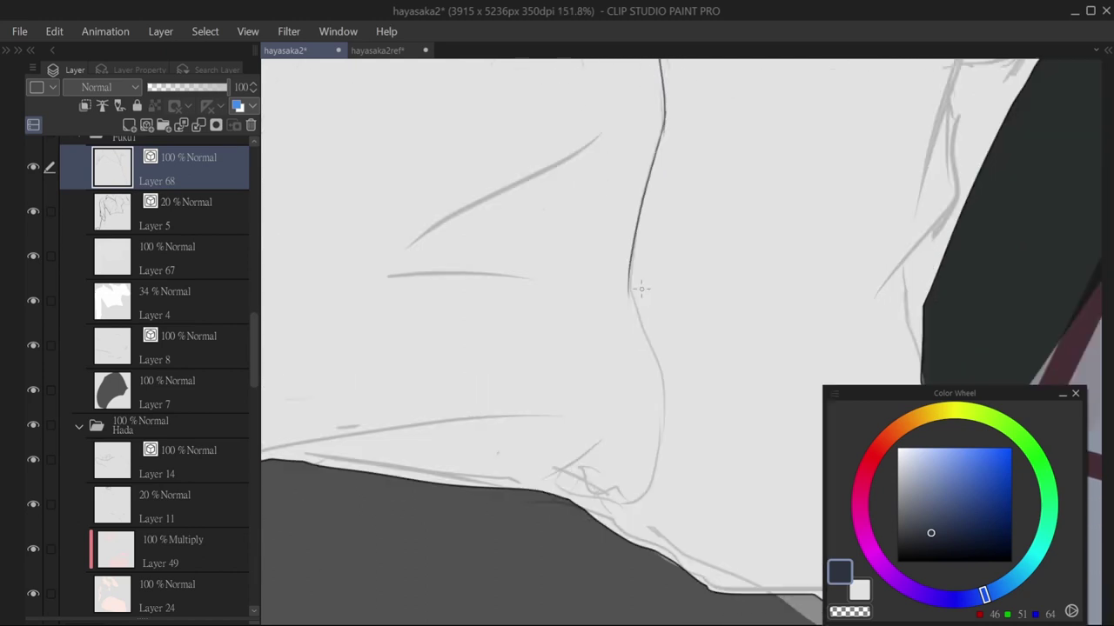
mouse_move(639, 290)
mouse_down()
mouse_move(683, 253)
mouse_move(645, 357)
mouse_move(658, 382)
mouse_up()
drag(659, 372, 659, 392)
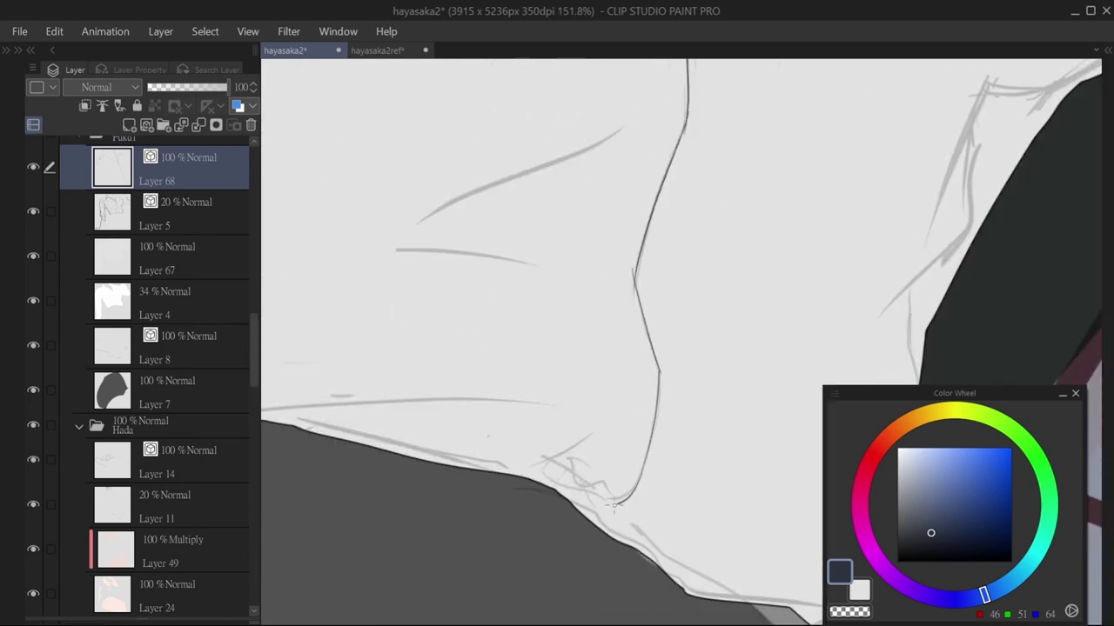
drag(614, 505, 591, 509)
scroll(442, 254, down, 5)
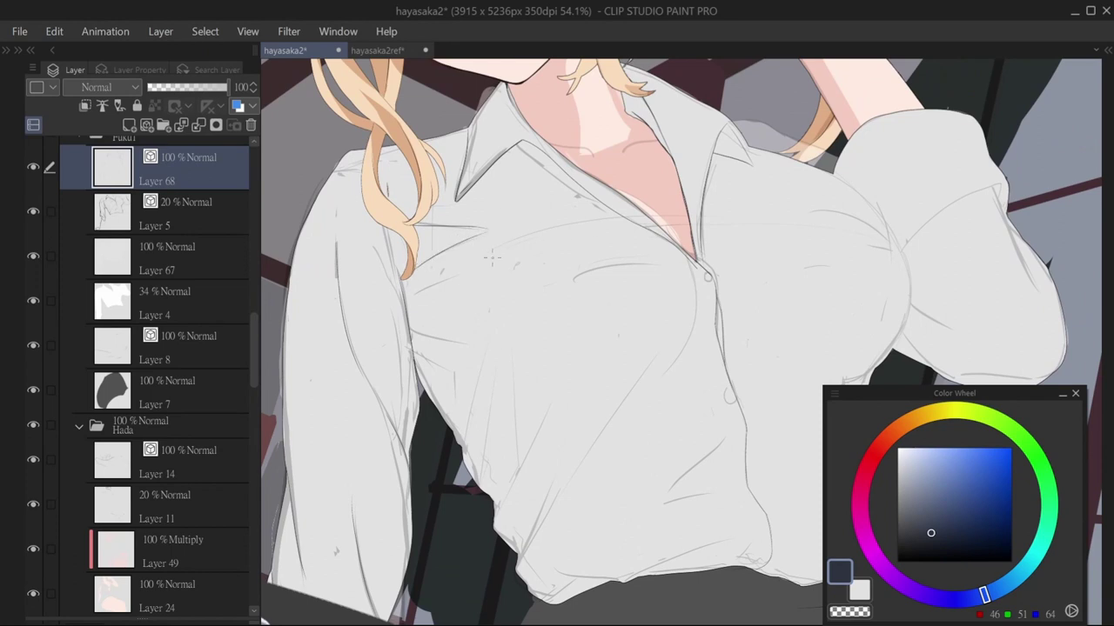
Step: Ink the fold lines radiating from the armpit and side seam of the shirt on Layer 68
scroll(474, 315, up, 2)
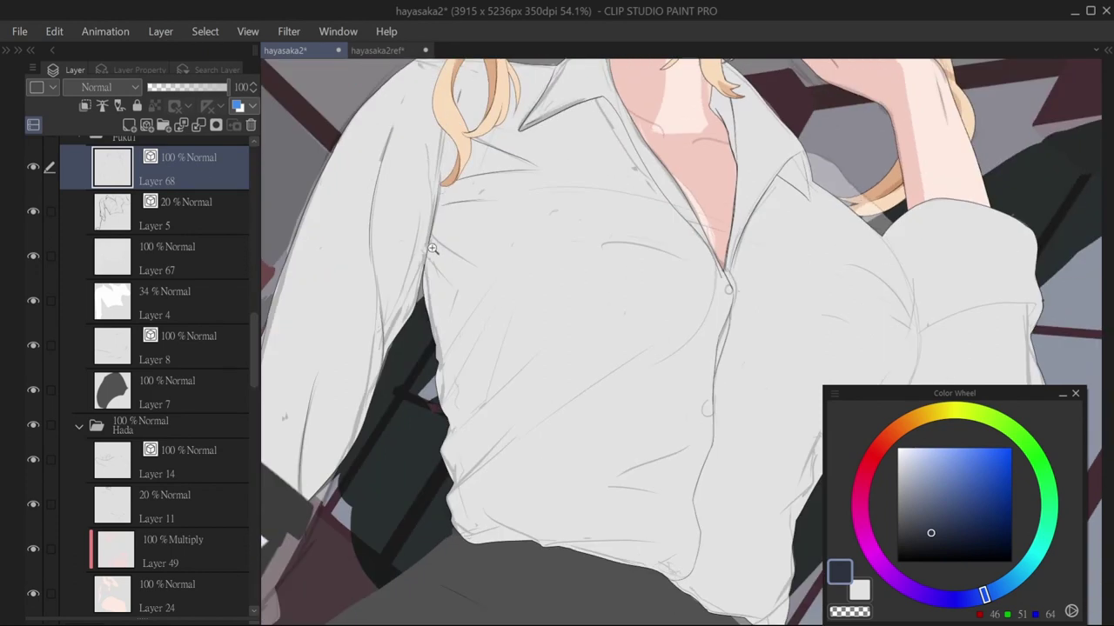
drag(513, 279, 508, 191)
drag(474, 265, 437, 318)
drag(551, 181, 506, 260)
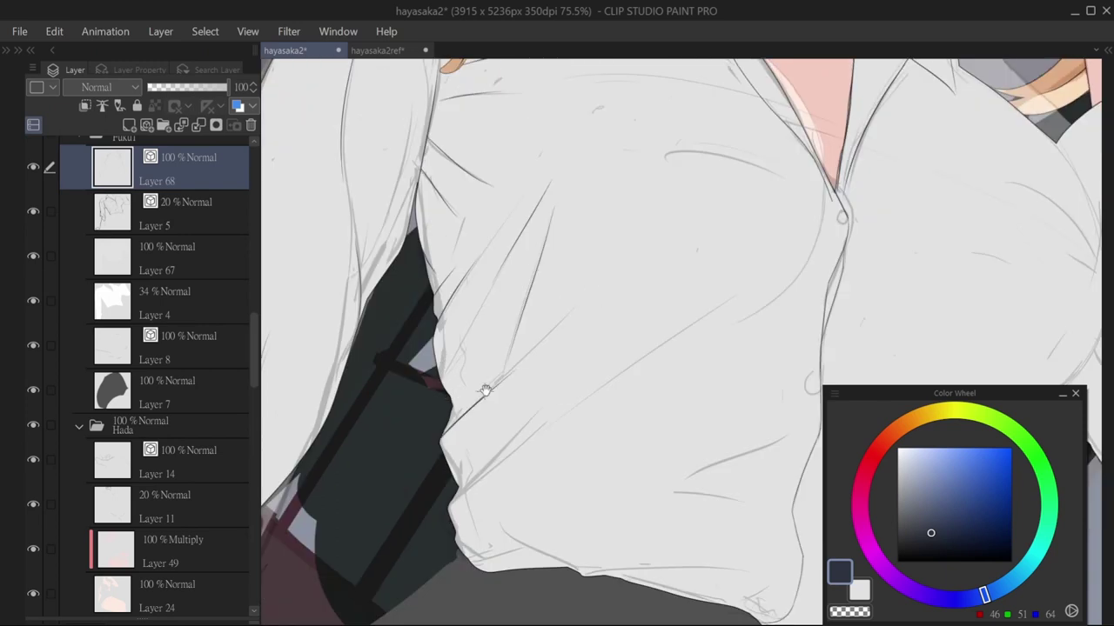
scroll(483, 391, up, 1)
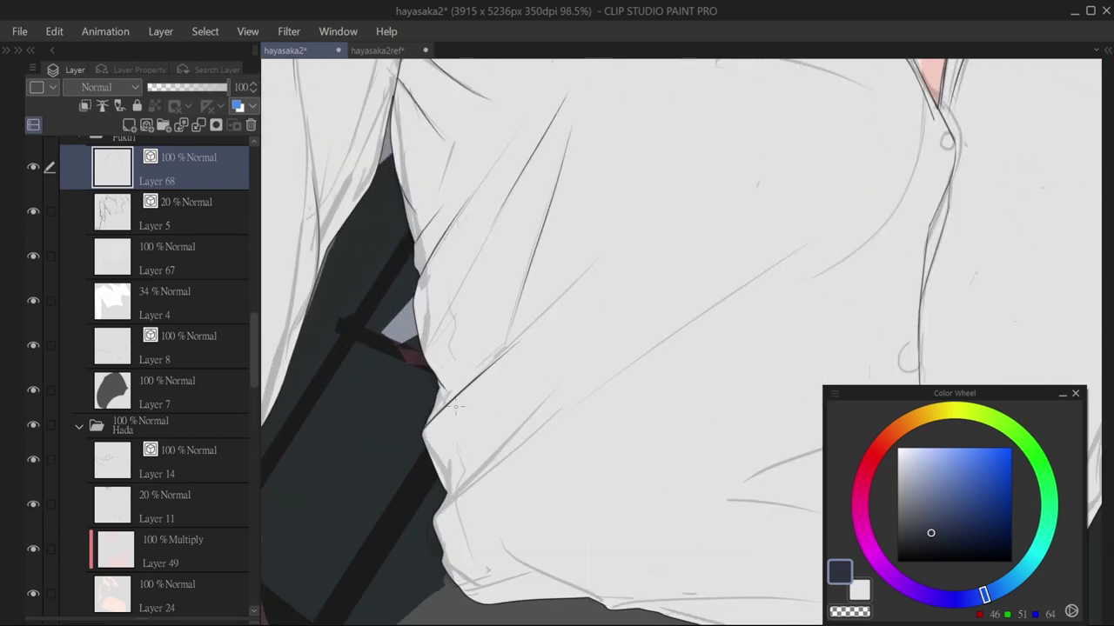
Step: Touch up the shirt base's waist edge in light grey on Layer 67
key(alt+bracketleft)
key(alt+bracketleft)
key(alt+bracketleft)
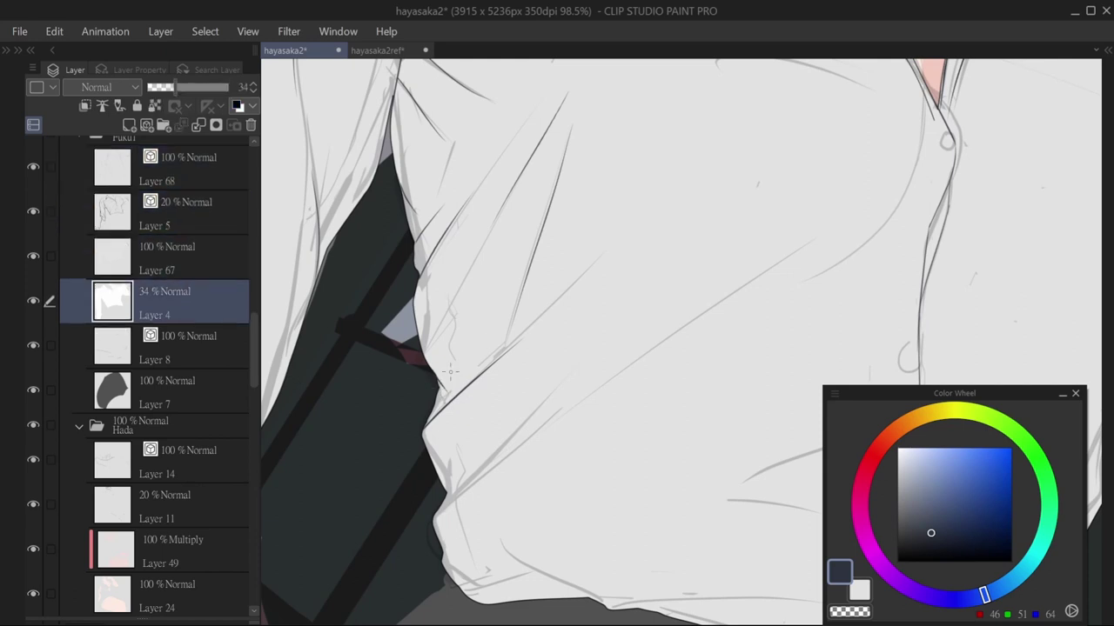
key(x)
click(216, 266)
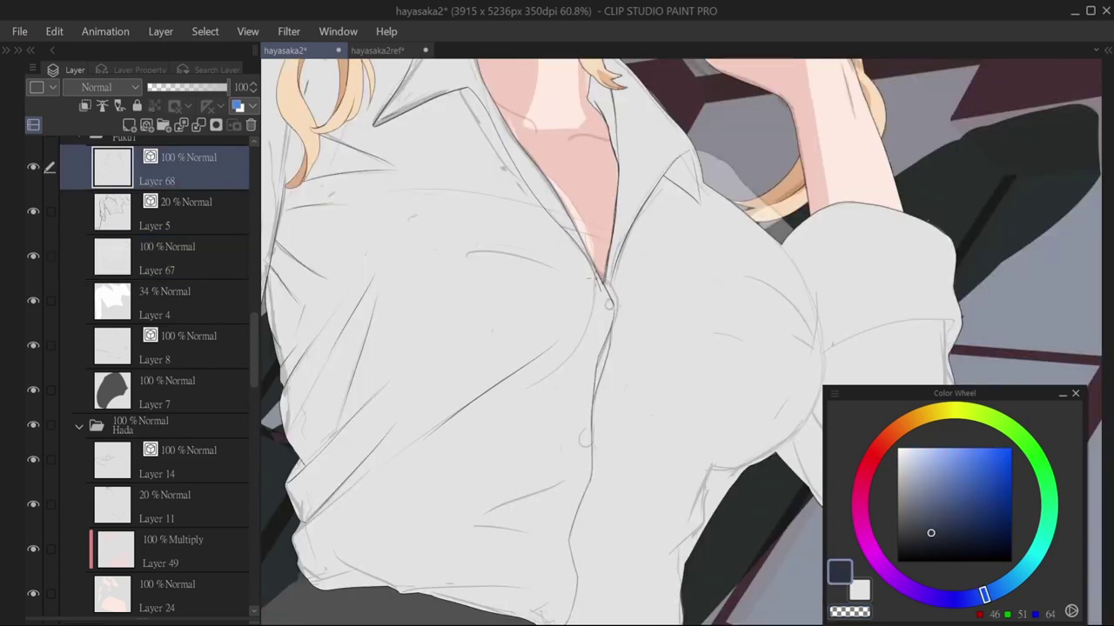
Step: Ink the open collar's edge and the shoulder line down to the raised sleeve on Layer 68
drag(593, 280, 569, 360)
drag(628, 311, 522, 327)
mouse_move(517, 242)
mouse_down()
mouse_move(475, 187)
mouse_move(543, 185)
mouse_up()
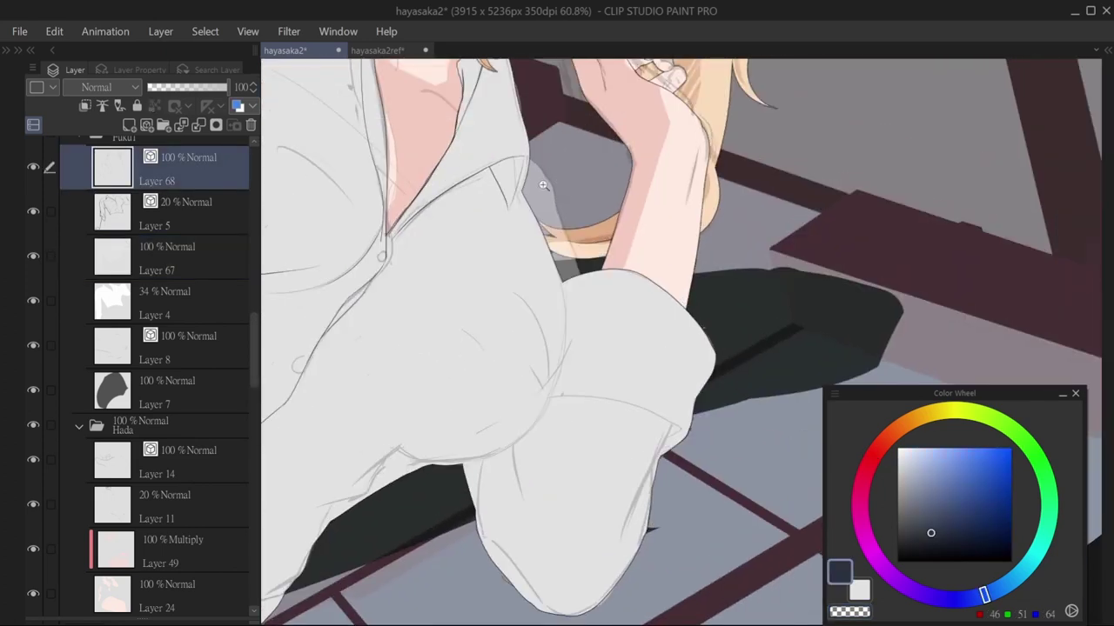
scroll(543, 185, up, 3)
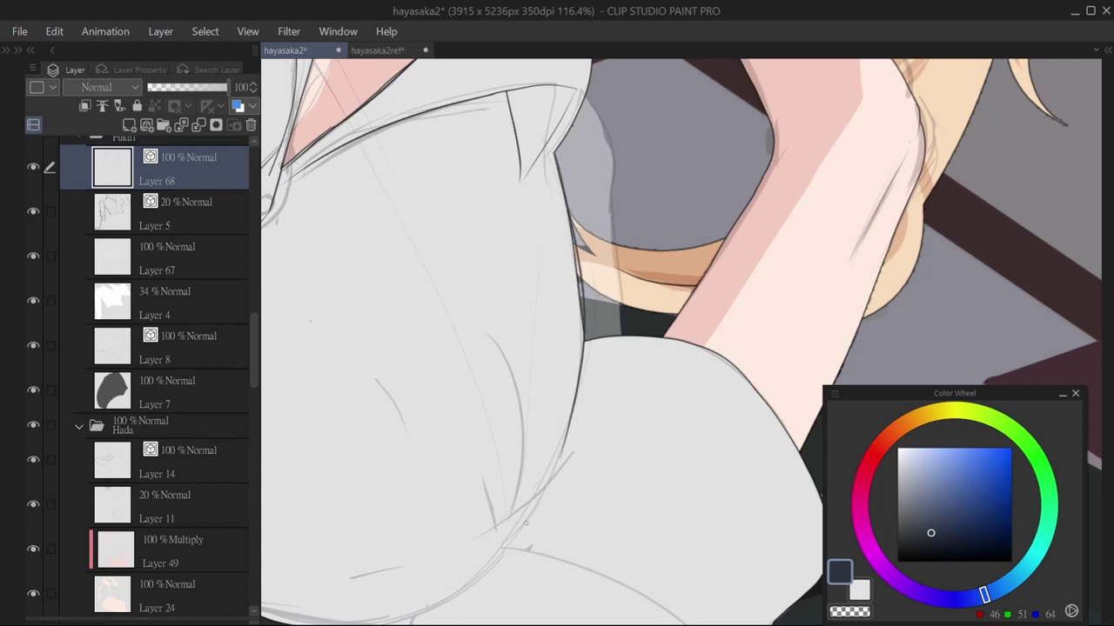
scroll(526, 523, down, 3)
drag(471, 421, 571, 549)
scroll(572, 549, up, 1)
drag(653, 252, 563, 303)
Step: Touch up the light grey shirt base along the raised arm's shoulder on Layer 67
ctrl+shift+click(563, 302)
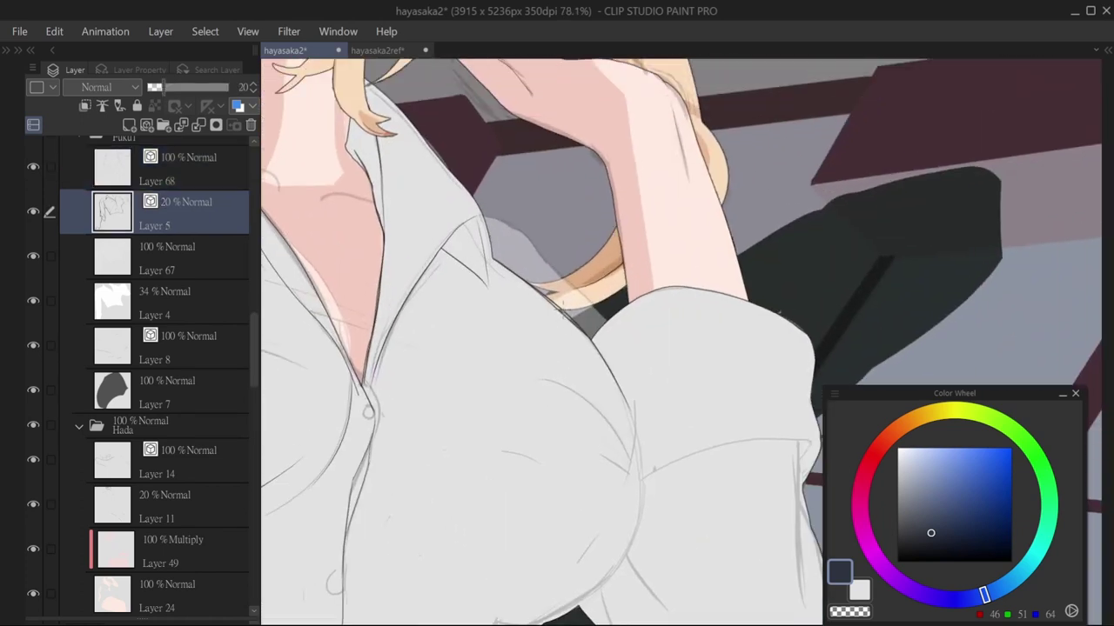
ctrl+shift+click(573, 365)
key(x)
mouse_move(496, 238)
mouse_down()
mouse_move(528, 292)
mouse_move(616, 377)
mouse_up()
scroll(620, 375, down, 4)
scroll(587, 334, up, 4)
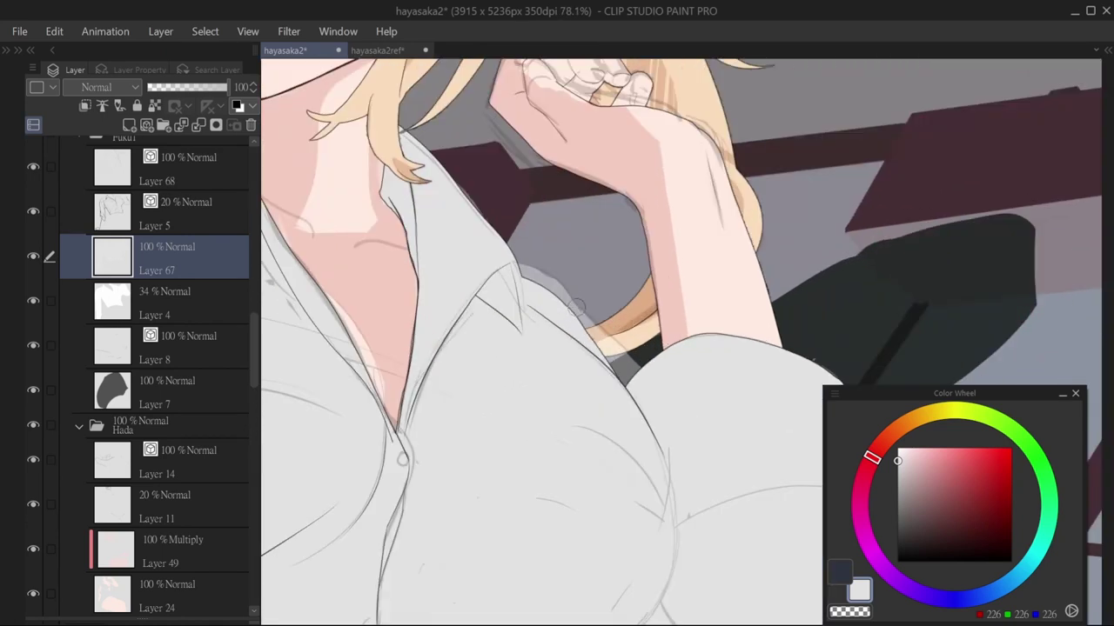
Step: Clear the selected placket gap below the top button from the shirt fills on Layer 4 and Layer 67
scroll(521, 263, down, 4)
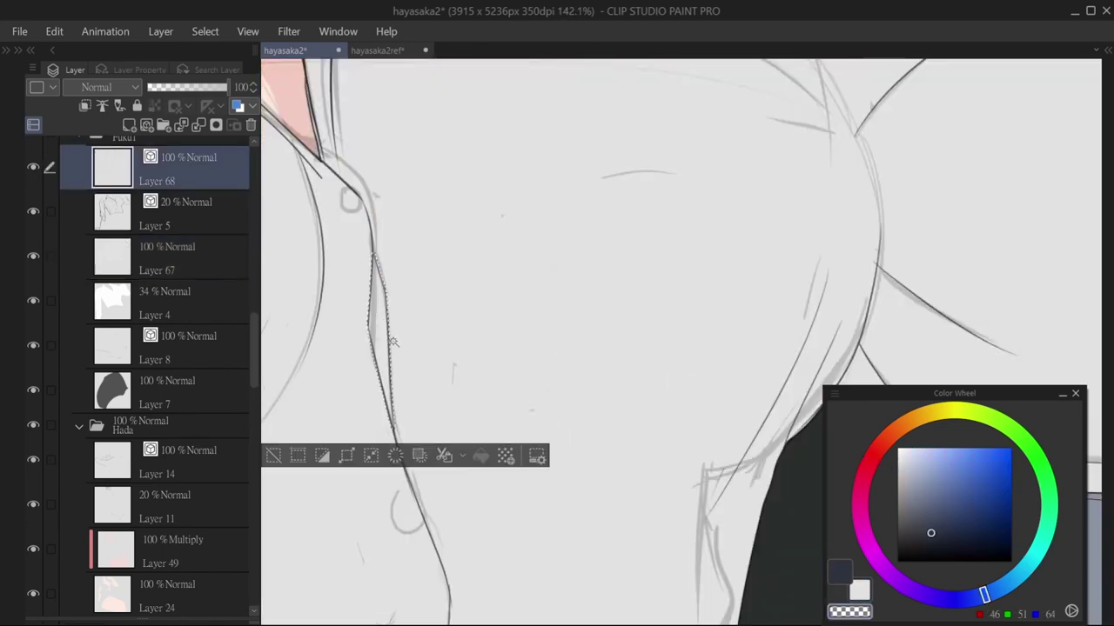
click(199, 300)
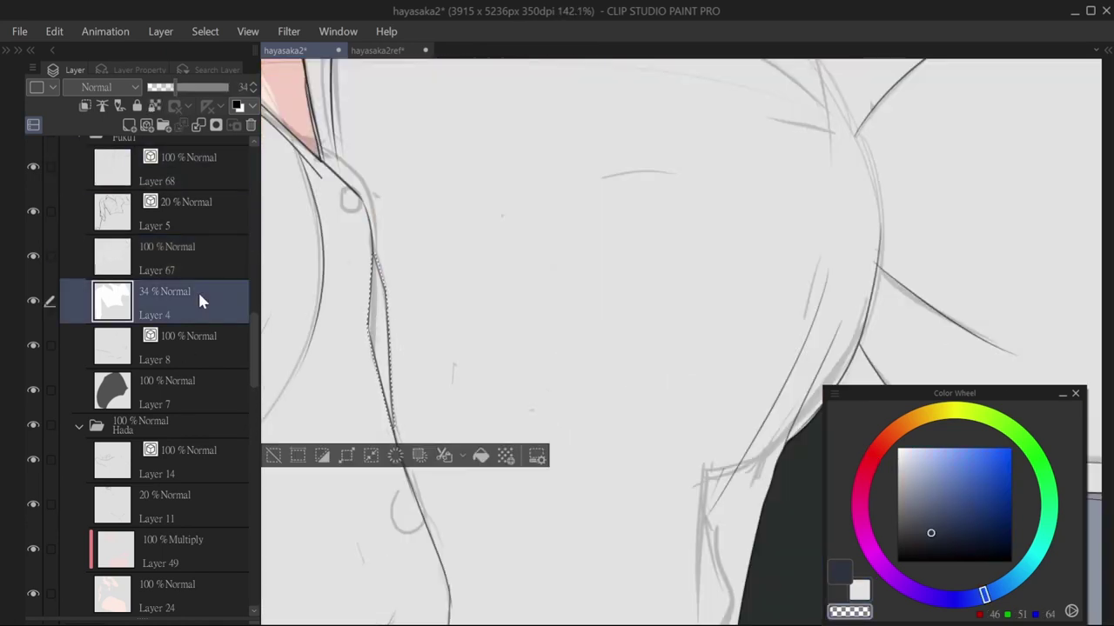
click(187, 257)
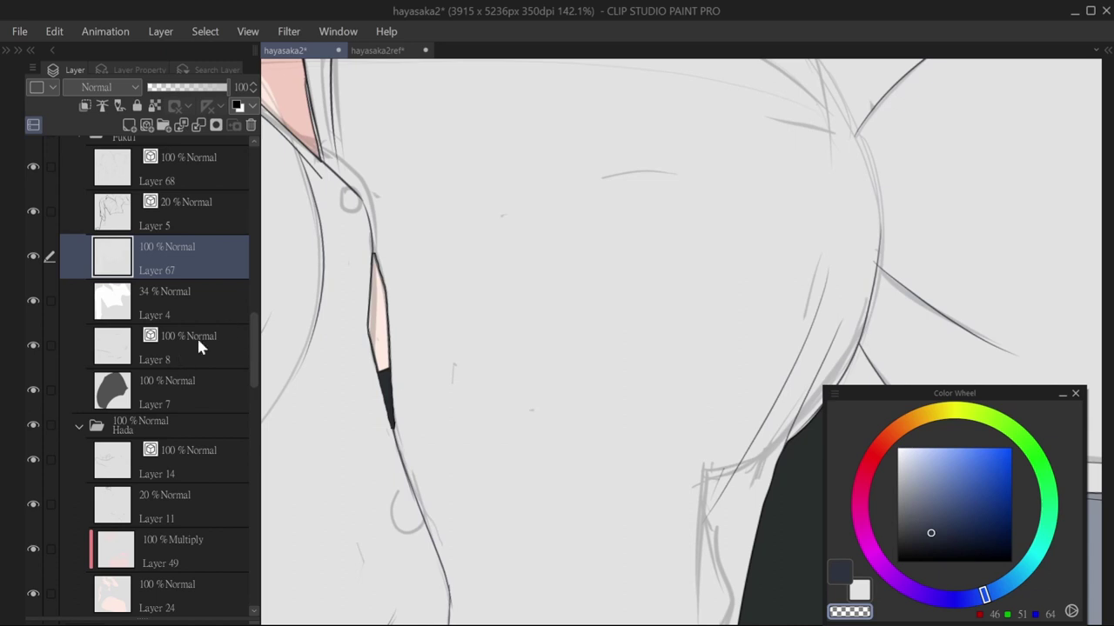
Step: Deselect the placket gap and paint its exposed lower part in the sampled light skin colour on Layer 24
scroll(390, 187, down, 1)
ctrl+shift+click(323, 131)
ctrl+shift+click(379, 240)
drag(424, 209, 438, 201)
key(ctrl+d)
alt+click(376, 246)
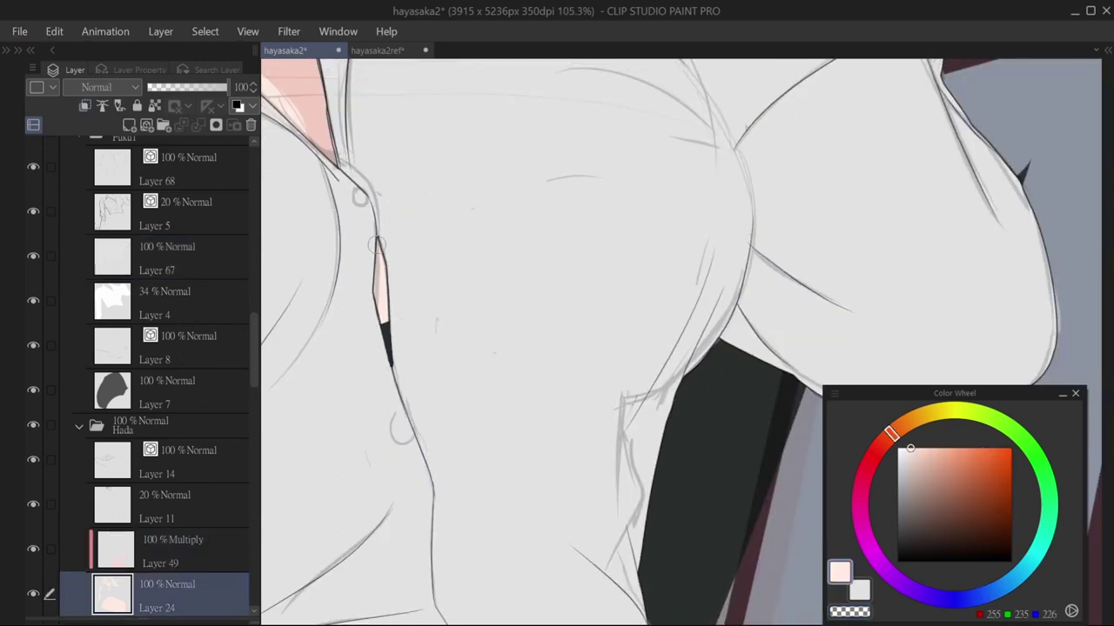
scroll(444, 304, down, 5)
ctrl+shift+click(488, 308)
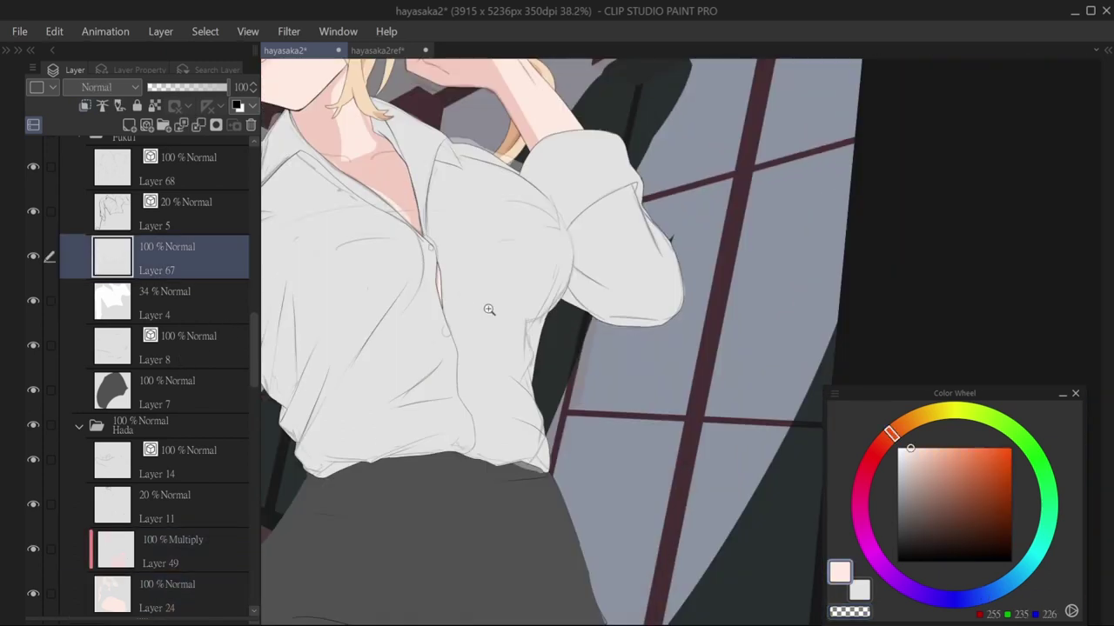
scroll(490, 312, down, 1)
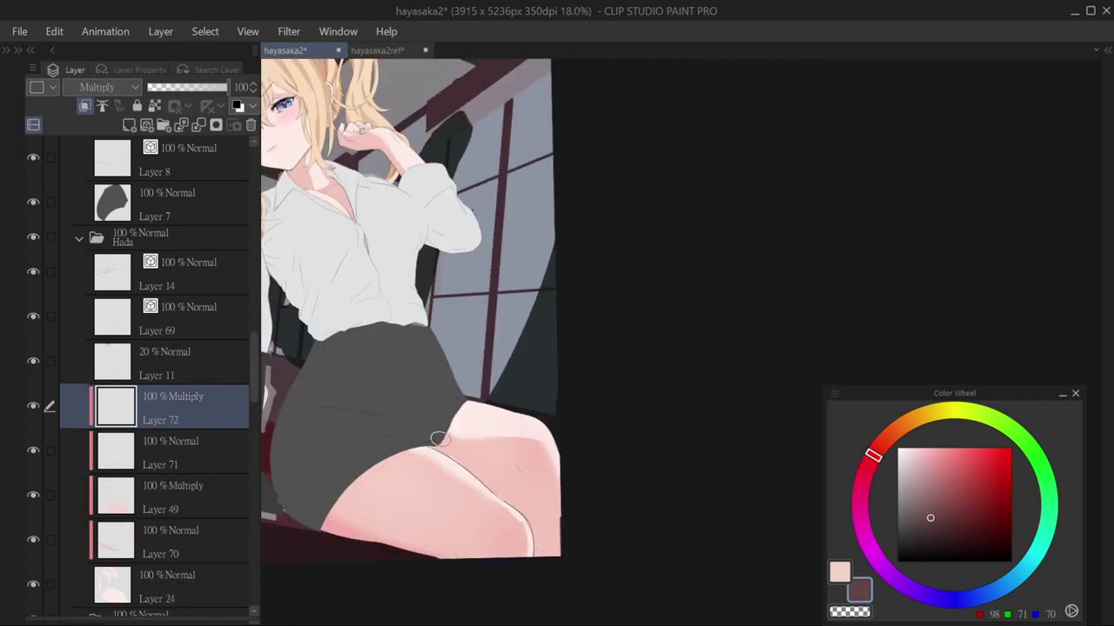
Step: Paint a reddish-brown shadow (118, 80, 79) on the thighs beside the skirt hem on Multiply Layer 72, undoing the last strokes
drag(440, 440, 450, 410)
click(935, 509)
mouse_move(430, 449)
mouse_down()
mouse_move(442, 441)
mouse_move(439, 459)
mouse_up()
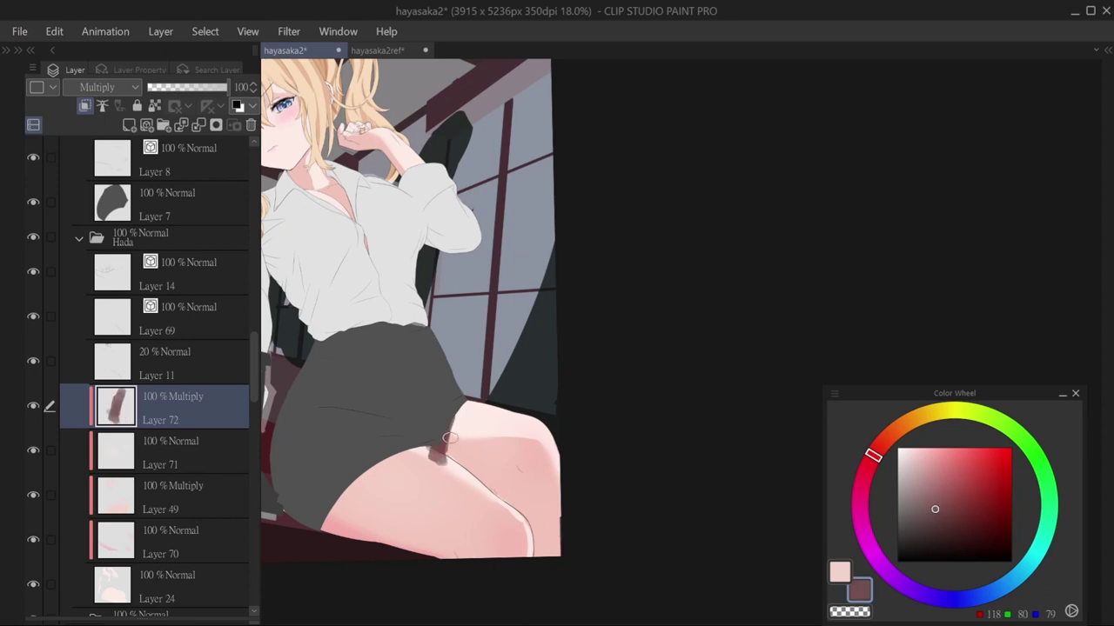
drag(452, 419, 444, 484)
key(c)
mouse_move(455, 416)
mouse_down()
mouse_move(455, 497)
mouse_move(459, 420)
mouse_up()
key(ctrl+z)
key(ctrl+z)
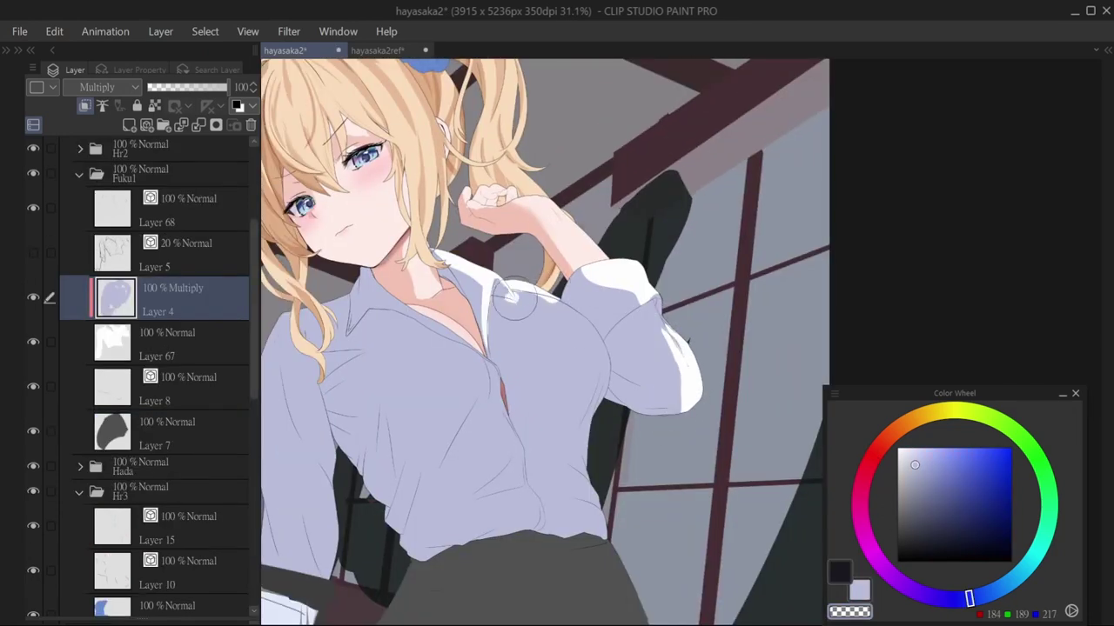
Step: Carve white lit areas out of the lavender shadow across the shirt's chest on Multiply Layer 4
drag(515, 300, 594, 409)
mouse_move(517, 304)
mouse_down()
mouse_move(589, 359)
mouse_move(576, 374)
mouse_move(579, 416)
mouse_up()
key(c)
key(c)
mouse_move(471, 357)
mouse_down()
mouse_move(374, 331)
mouse_move(488, 365)
mouse_move(504, 357)
mouse_move(466, 363)
mouse_move(481, 381)
mouse_move(471, 376)
mouse_up()
mouse_move(385, 347)
mouse_down()
mouse_move(454, 378)
mouse_move(363, 351)
mouse_move(446, 315)
mouse_up()
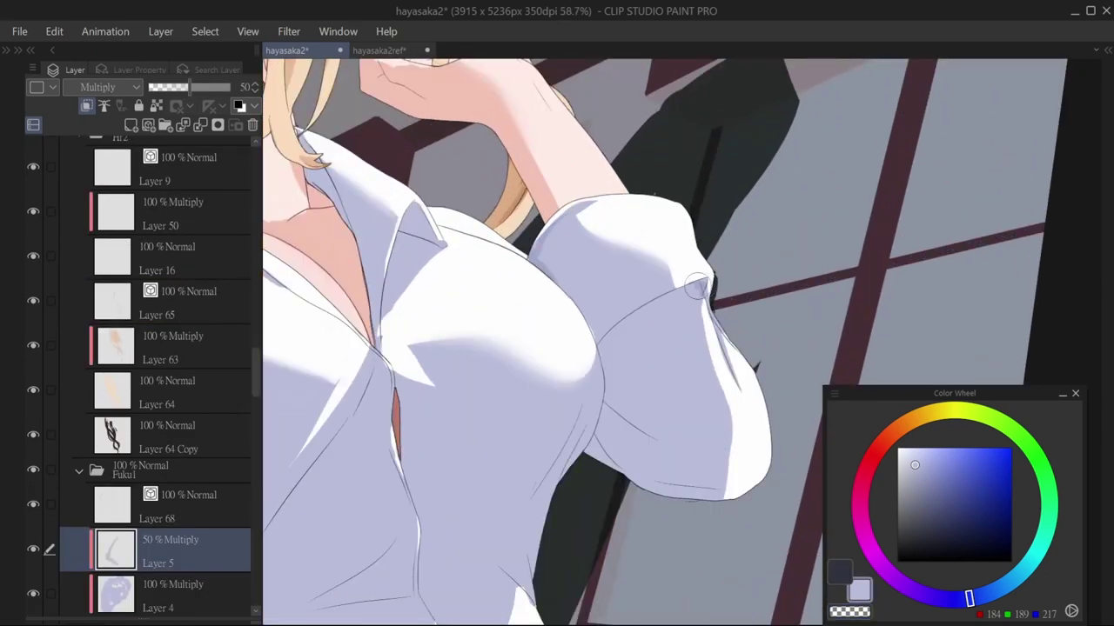
Step: Shade the rolled cuff and the raised sleeve's inner folds in lavender on Layer 5 at 50% Multiply
mouse_move(695, 285)
mouse_down()
mouse_move(697, 295)
mouse_move(617, 331)
mouse_move(645, 282)
mouse_move(592, 302)
mouse_move(599, 334)
mouse_up()
key(c)
key(c)
key(c)
key(c)
key(c)
mouse_move(614, 283)
mouse_down()
mouse_move(588, 330)
mouse_move(594, 352)
mouse_up()
key(c)
drag(606, 403, 670, 441)
scroll(647, 305, down, 2)
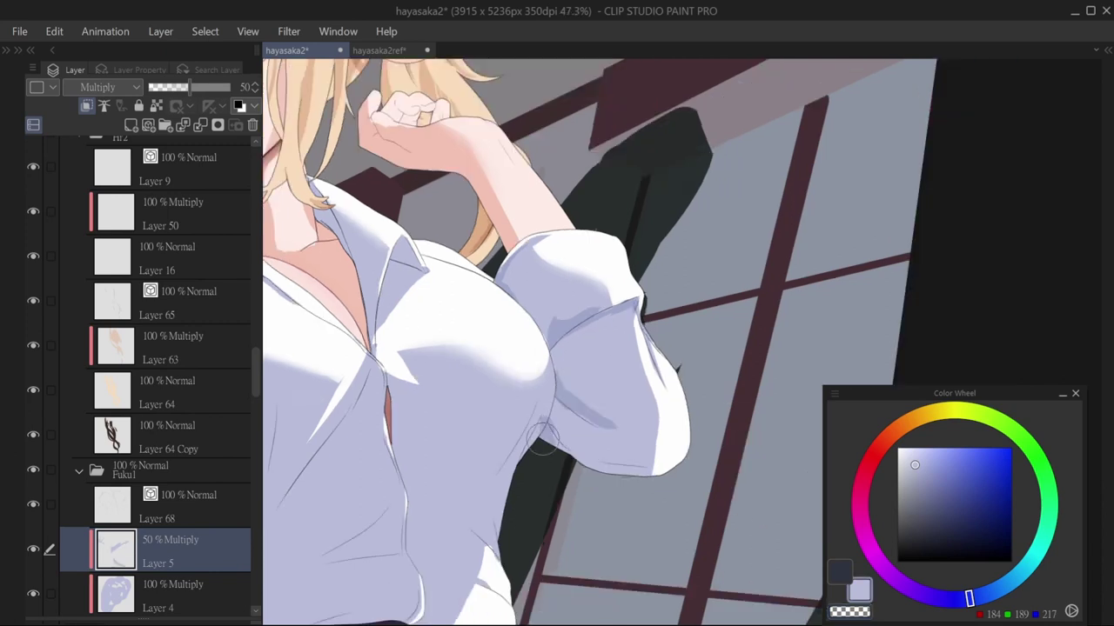
Step: Shade the raised sleeve's underside up to the elbow and the shirt side beside it on Layer 5
mouse_move(545, 435)
mouse_down()
mouse_move(652, 465)
mouse_move(561, 445)
mouse_move(647, 475)
mouse_up()
key(c)
key(c)
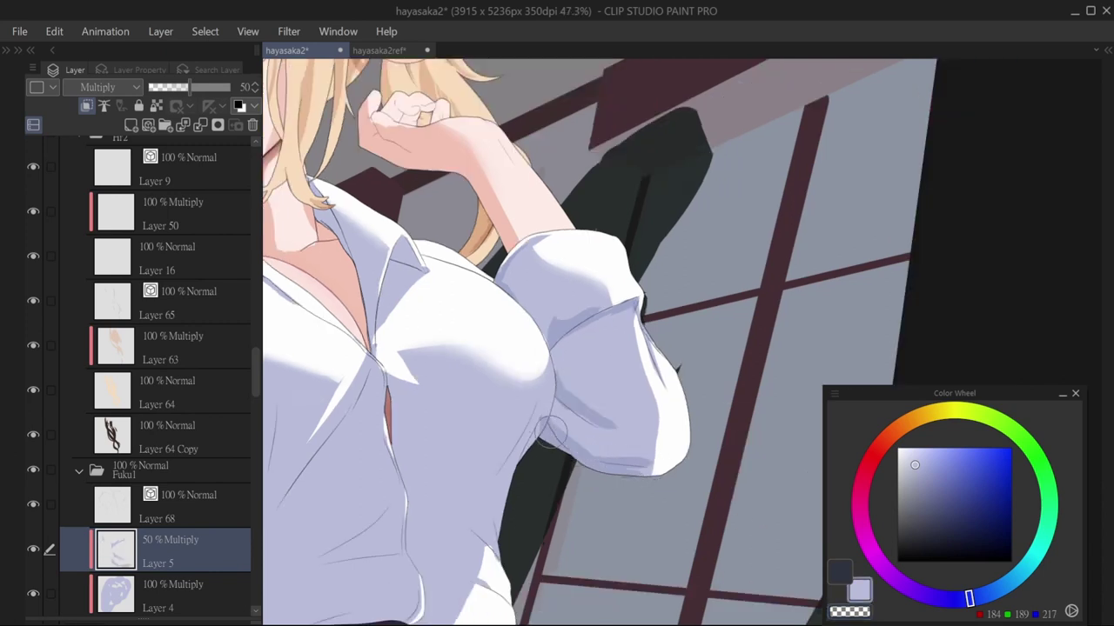
key(c)
mouse_move(546, 409)
mouse_down()
mouse_move(554, 438)
mouse_move(519, 452)
mouse_up()
key(c)
mouse_move(654, 468)
mouse_down()
mouse_move(611, 461)
mouse_move(607, 472)
mouse_move(675, 449)
mouse_up()
key(c)
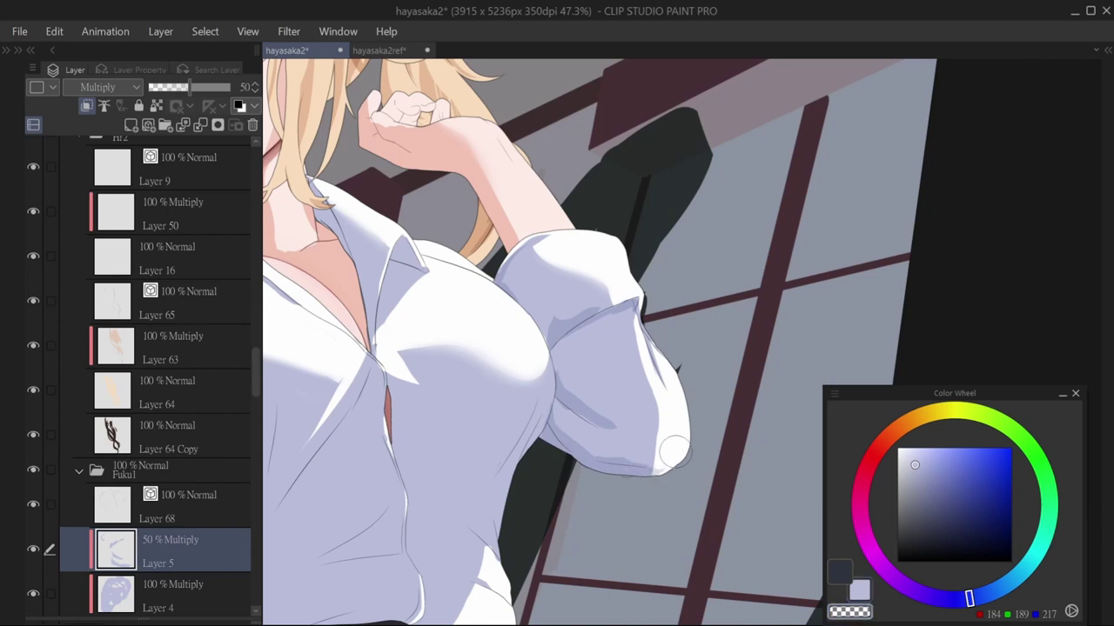
drag(597, 447, 616, 447)
Step: Paint and trim lavender fold shadows on the lower shirt front beside the placket on Layer 5
mouse_move(513, 449)
mouse_down()
mouse_move(435, 506)
mouse_move(528, 508)
mouse_move(464, 501)
mouse_up()
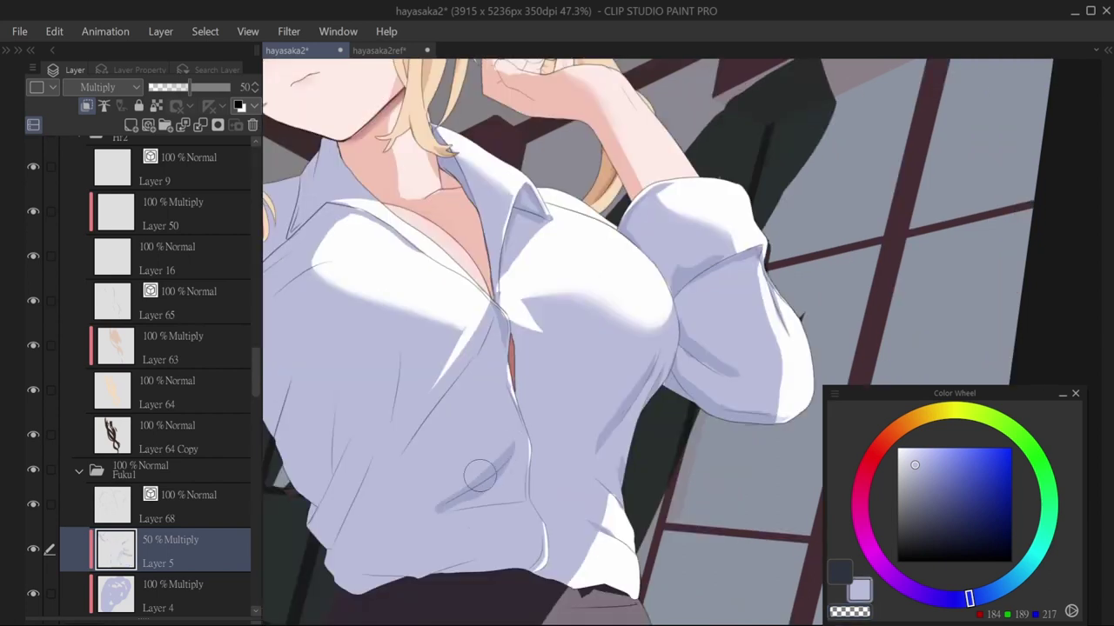
key(c)
key(c)
key(c)
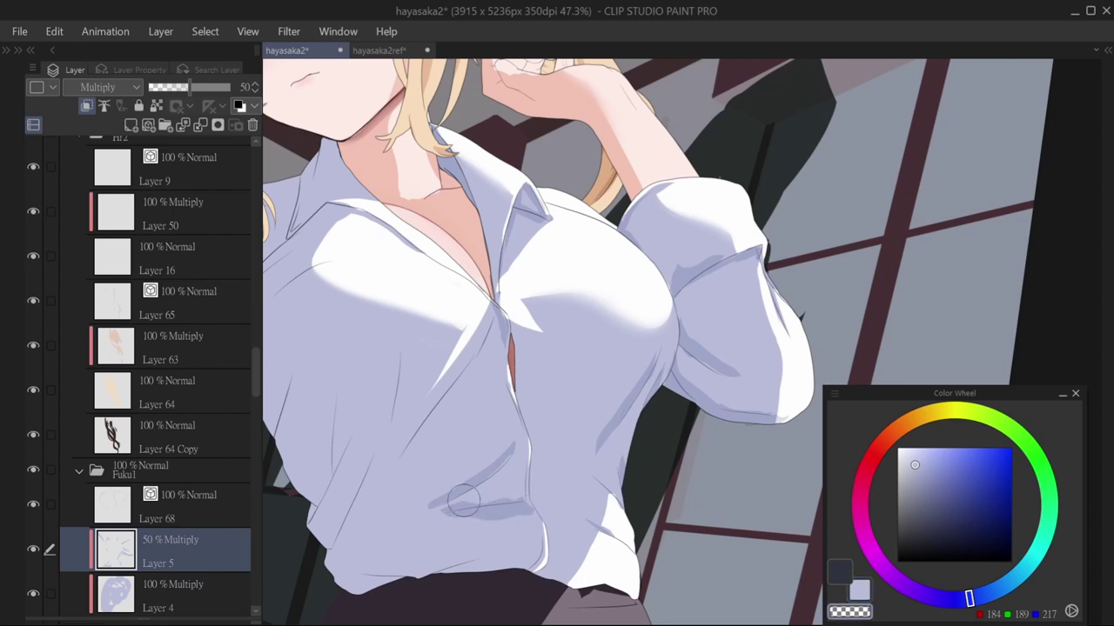
drag(533, 510, 500, 493)
key(c)
key(c)
drag(540, 497, 456, 503)
Step: Shade the shirt folds below the lowered arm's armpit on Layer 5, redoing the stroke along the sleeve seam
mouse_move(451, 315)
mouse_down()
mouse_move(416, 349)
mouse_move(411, 383)
mouse_up()
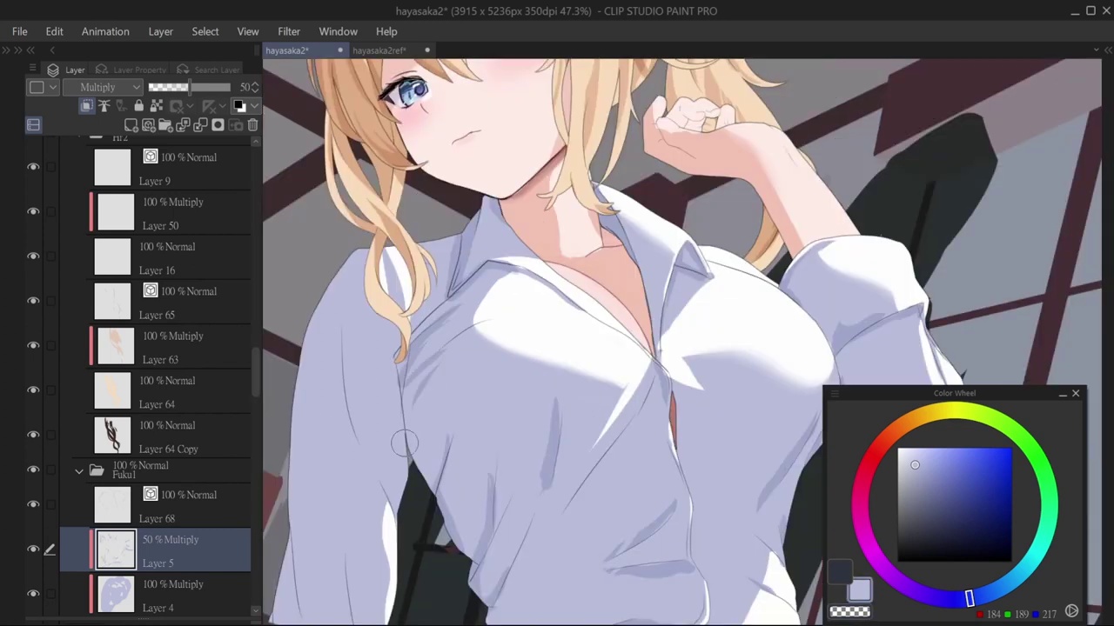
mouse_move(418, 452)
mouse_down()
mouse_move(460, 389)
mouse_move(436, 456)
mouse_up()
drag(444, 388, 427, 453)
key(c)
drag(415, 356, 401, 462)
key(ctrl+z)
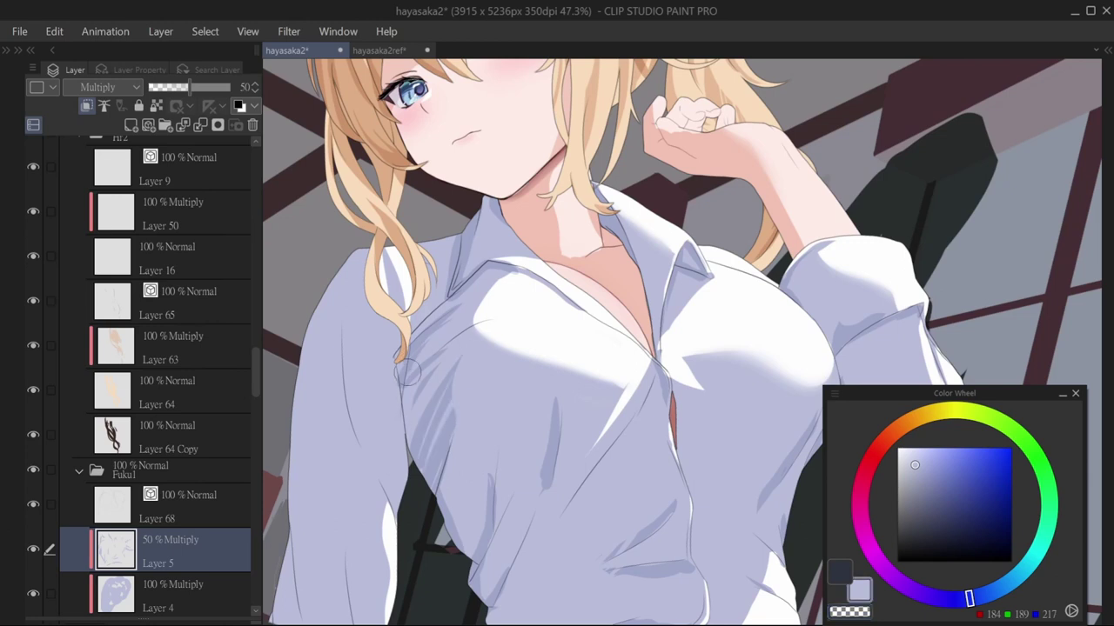
drag(414, 362, 409, 454)
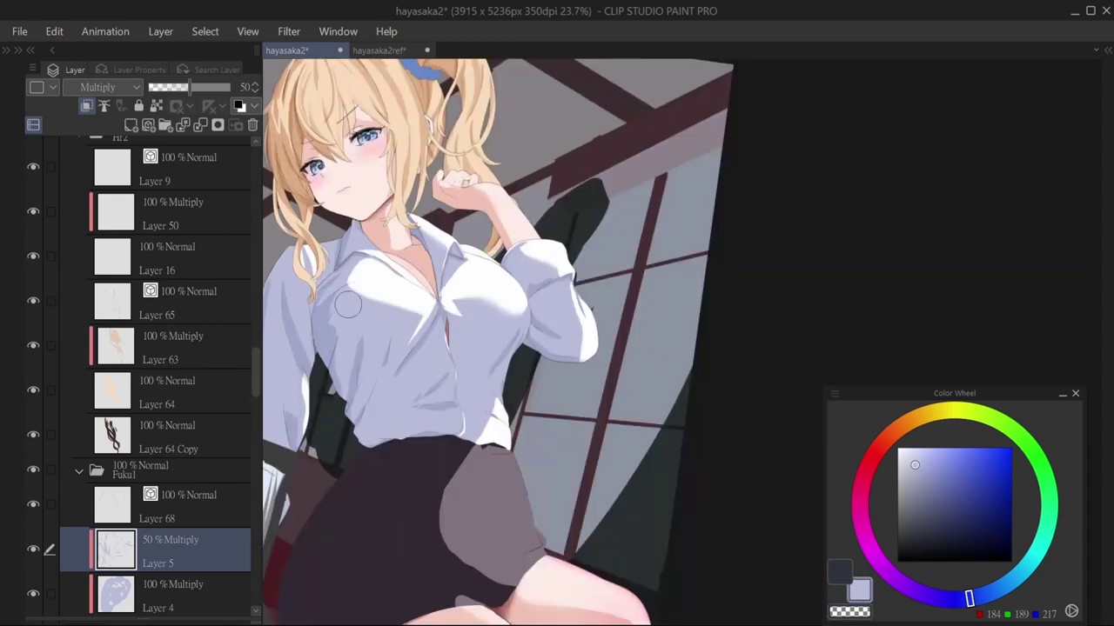
Step: Refine the fold shadows along the shirt's side and waist on Layer 5
key(c)
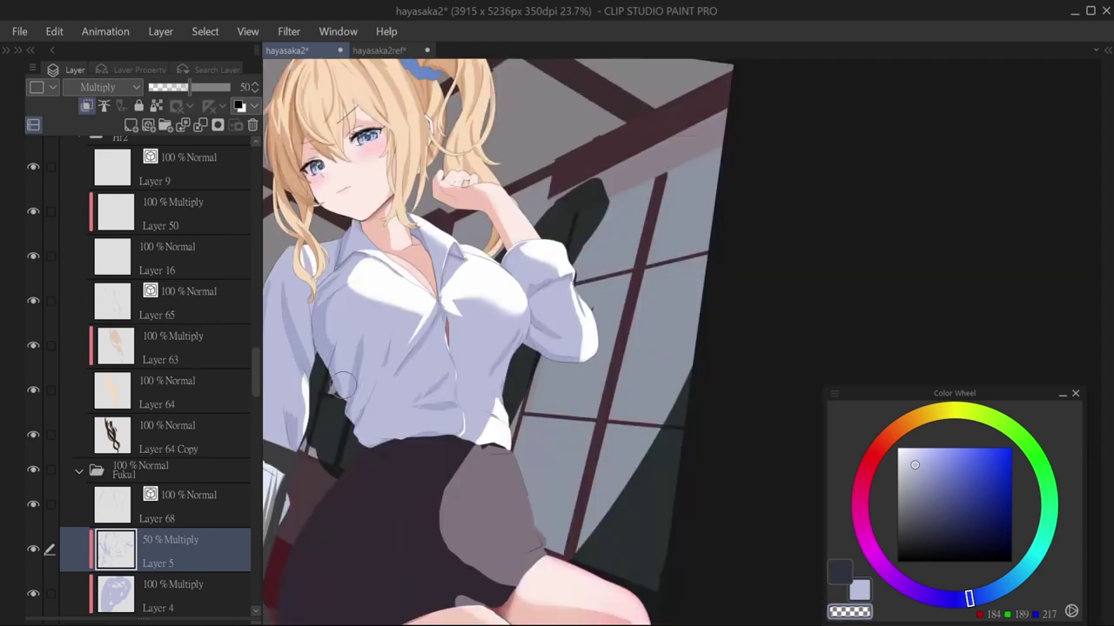
key(c)
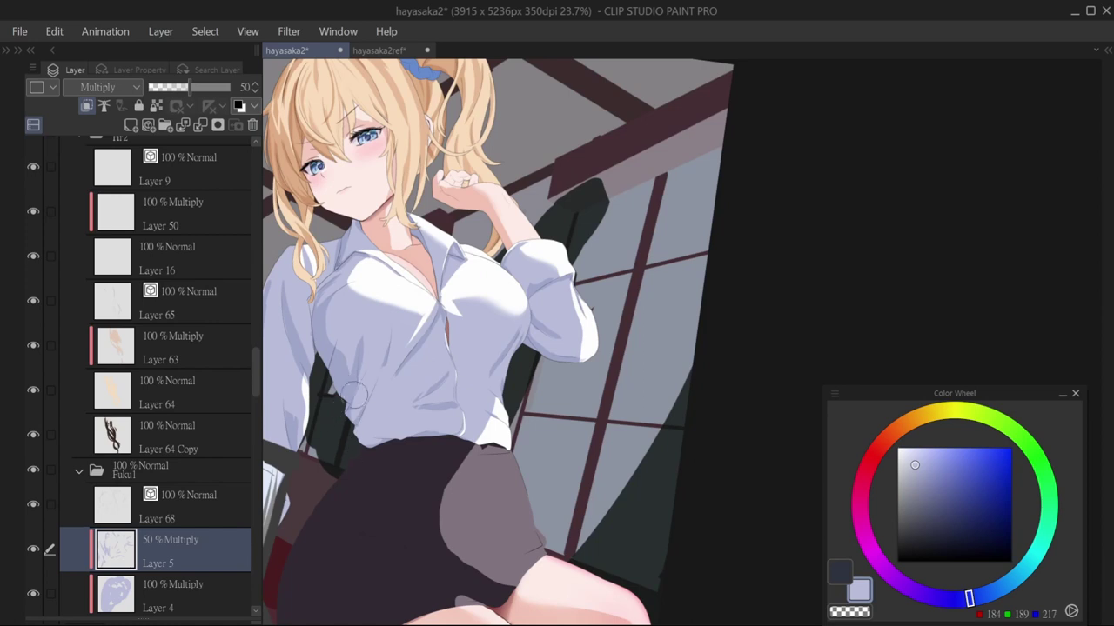
scroll(400, 409, up, 2)
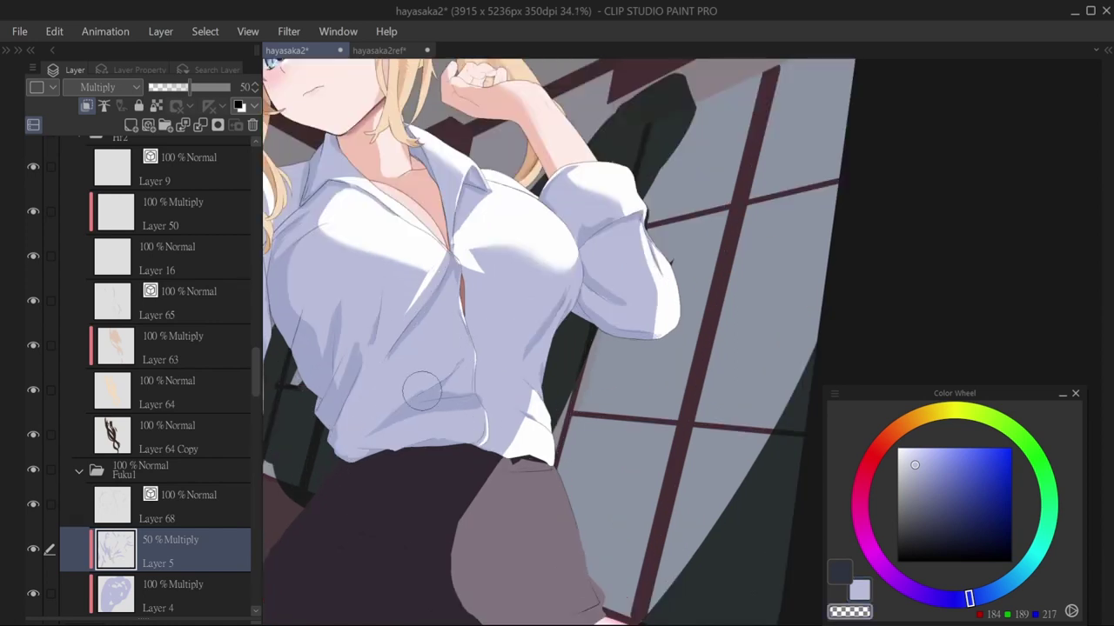
key(c)
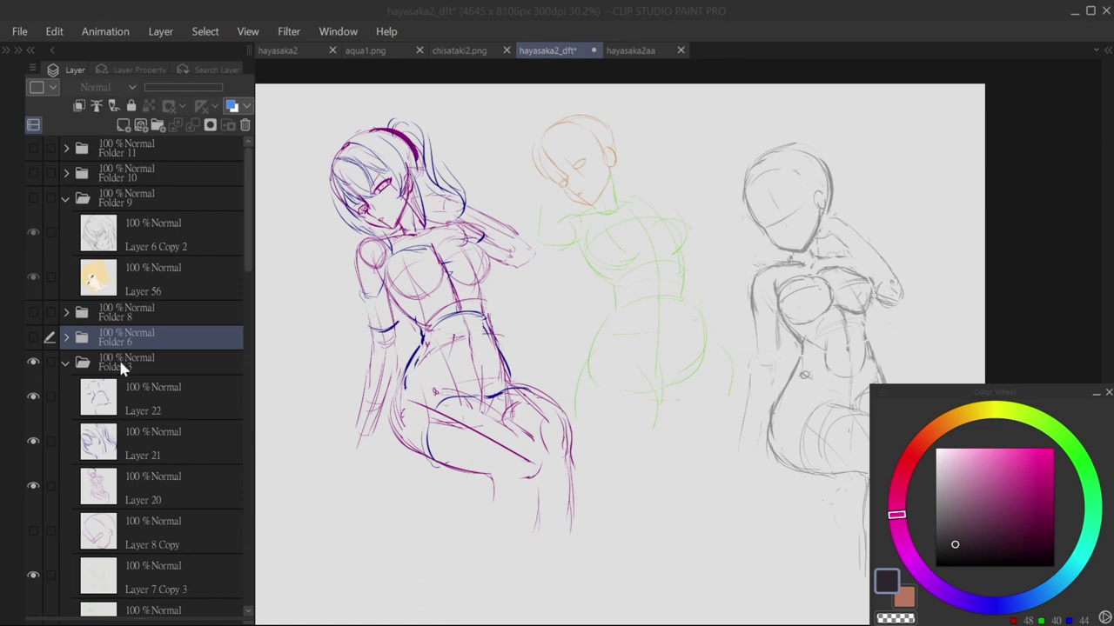
Step: Show Folder 6 with the coloured composition rough in the hayasaka2_dft draft and examine it
click(147, 339)
drag(478, 289, 585, 300)
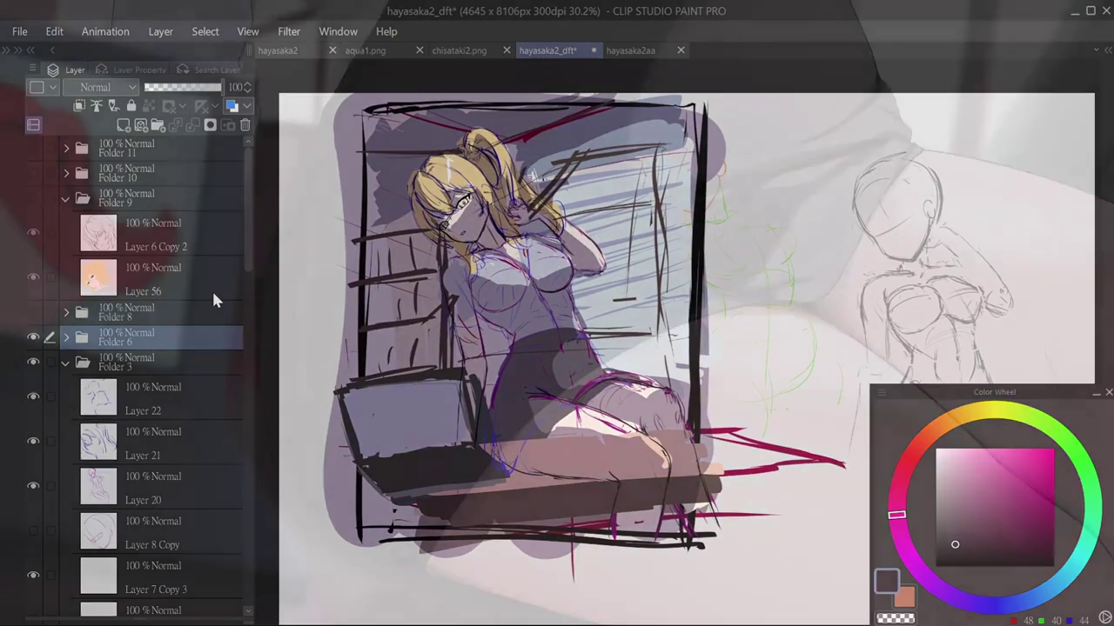